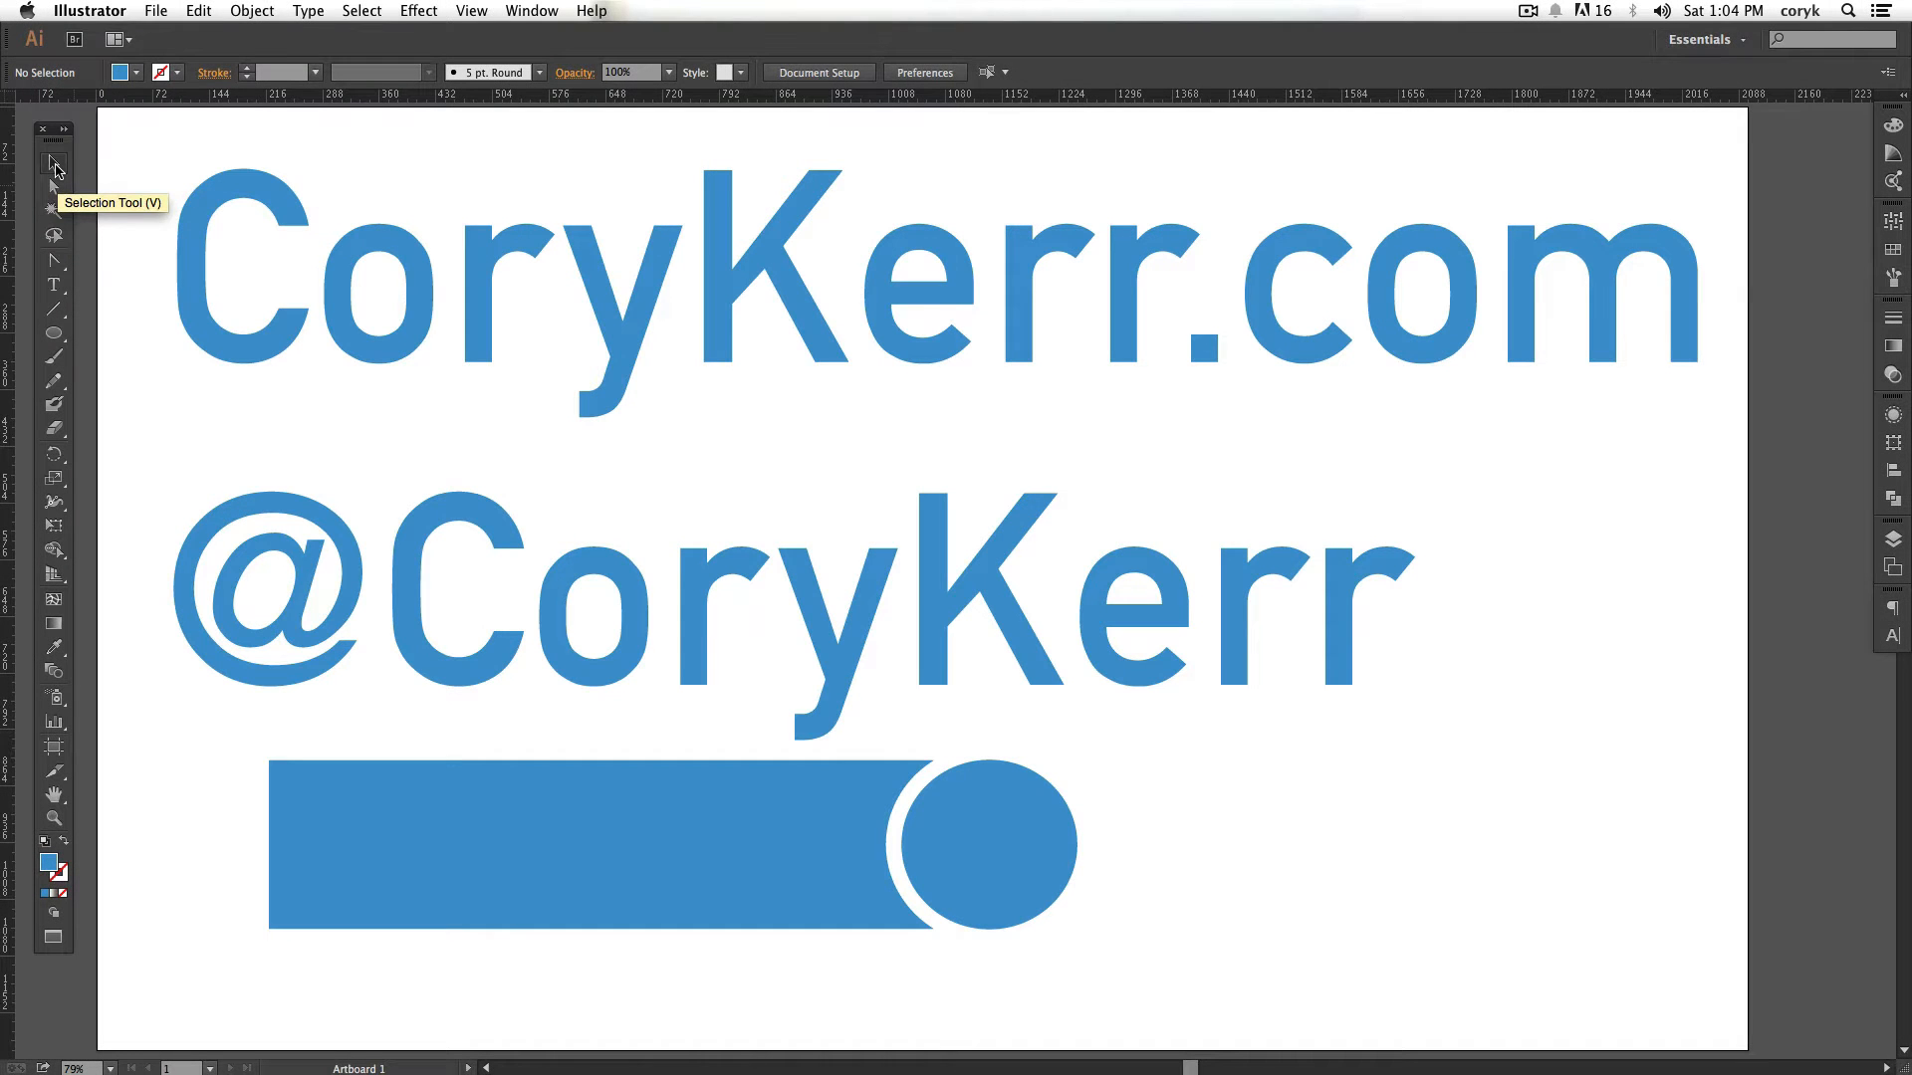
Select the first six letters of the top text line with the Selection tool, one by one and as a group
{"action": "left_click", "coordinate": [55, 166]}
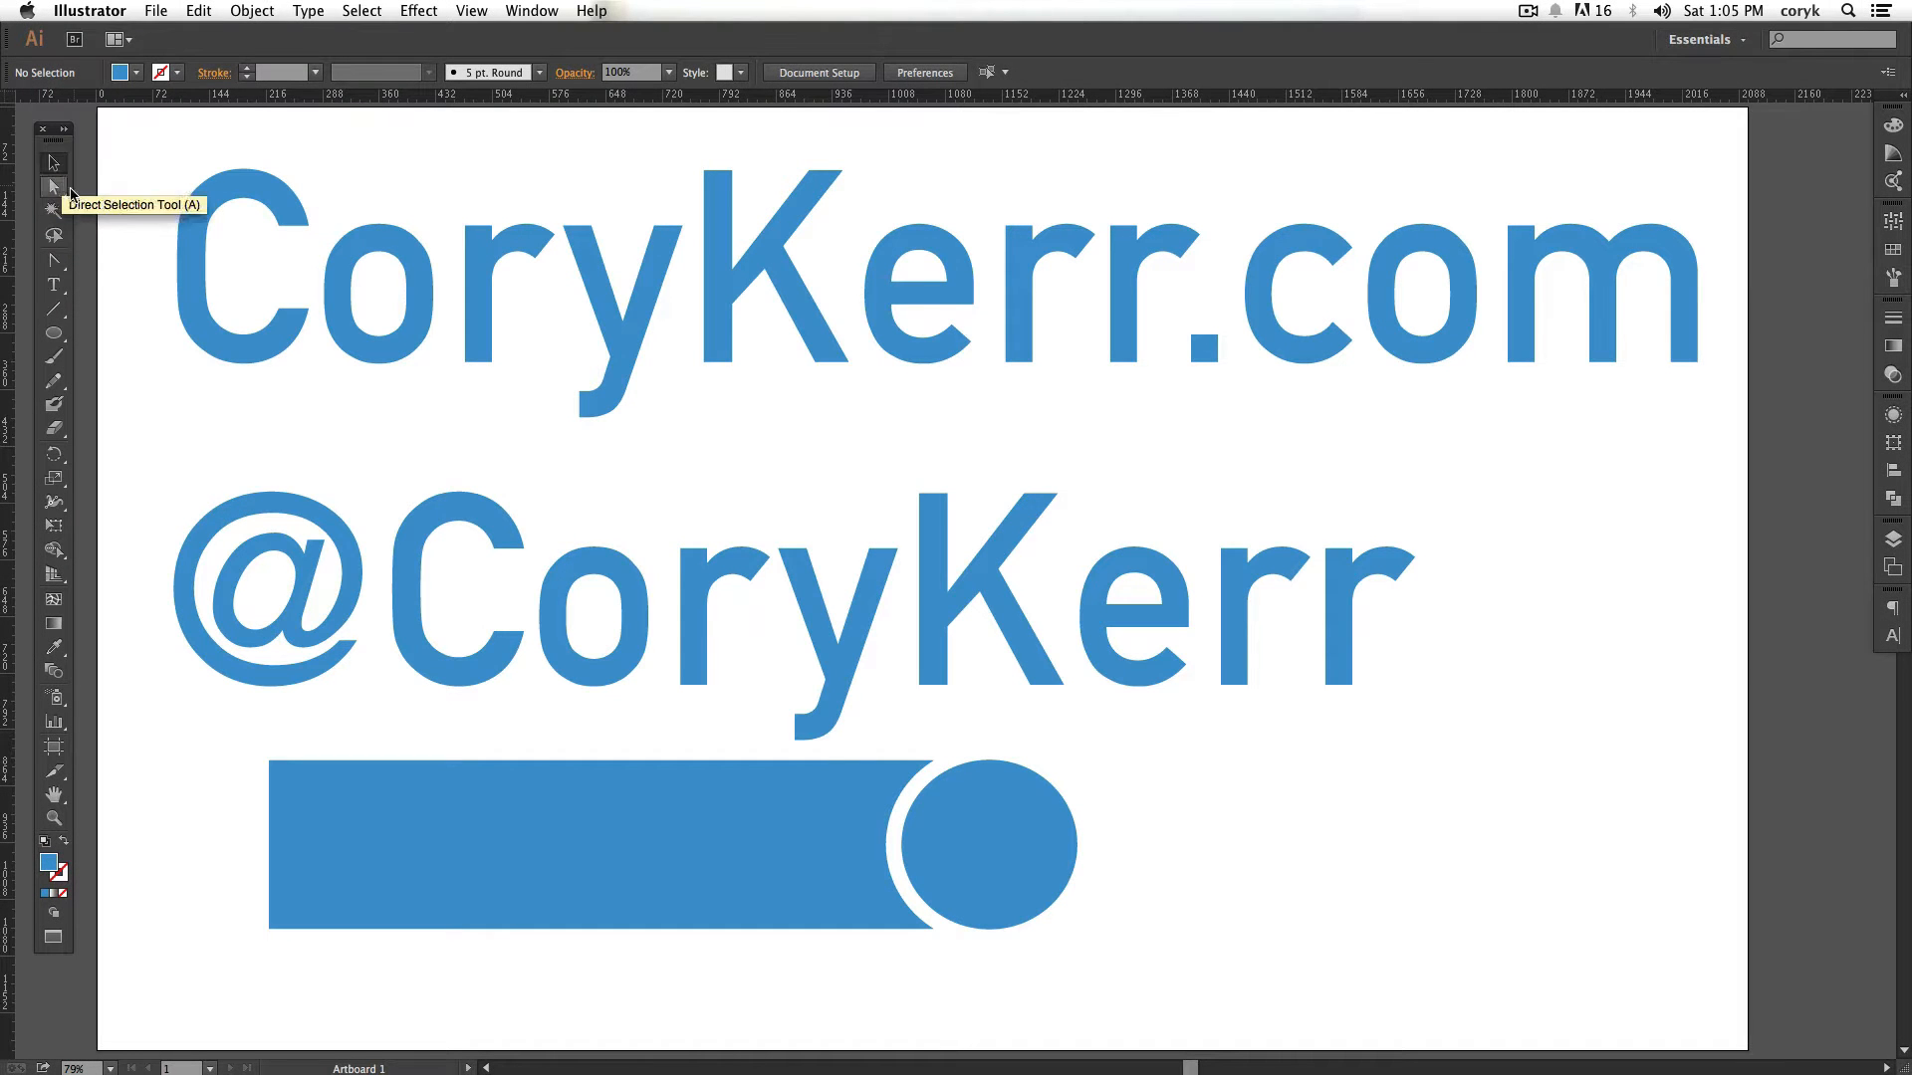
{"action": "left_click", "coordinate": [192, 289]}
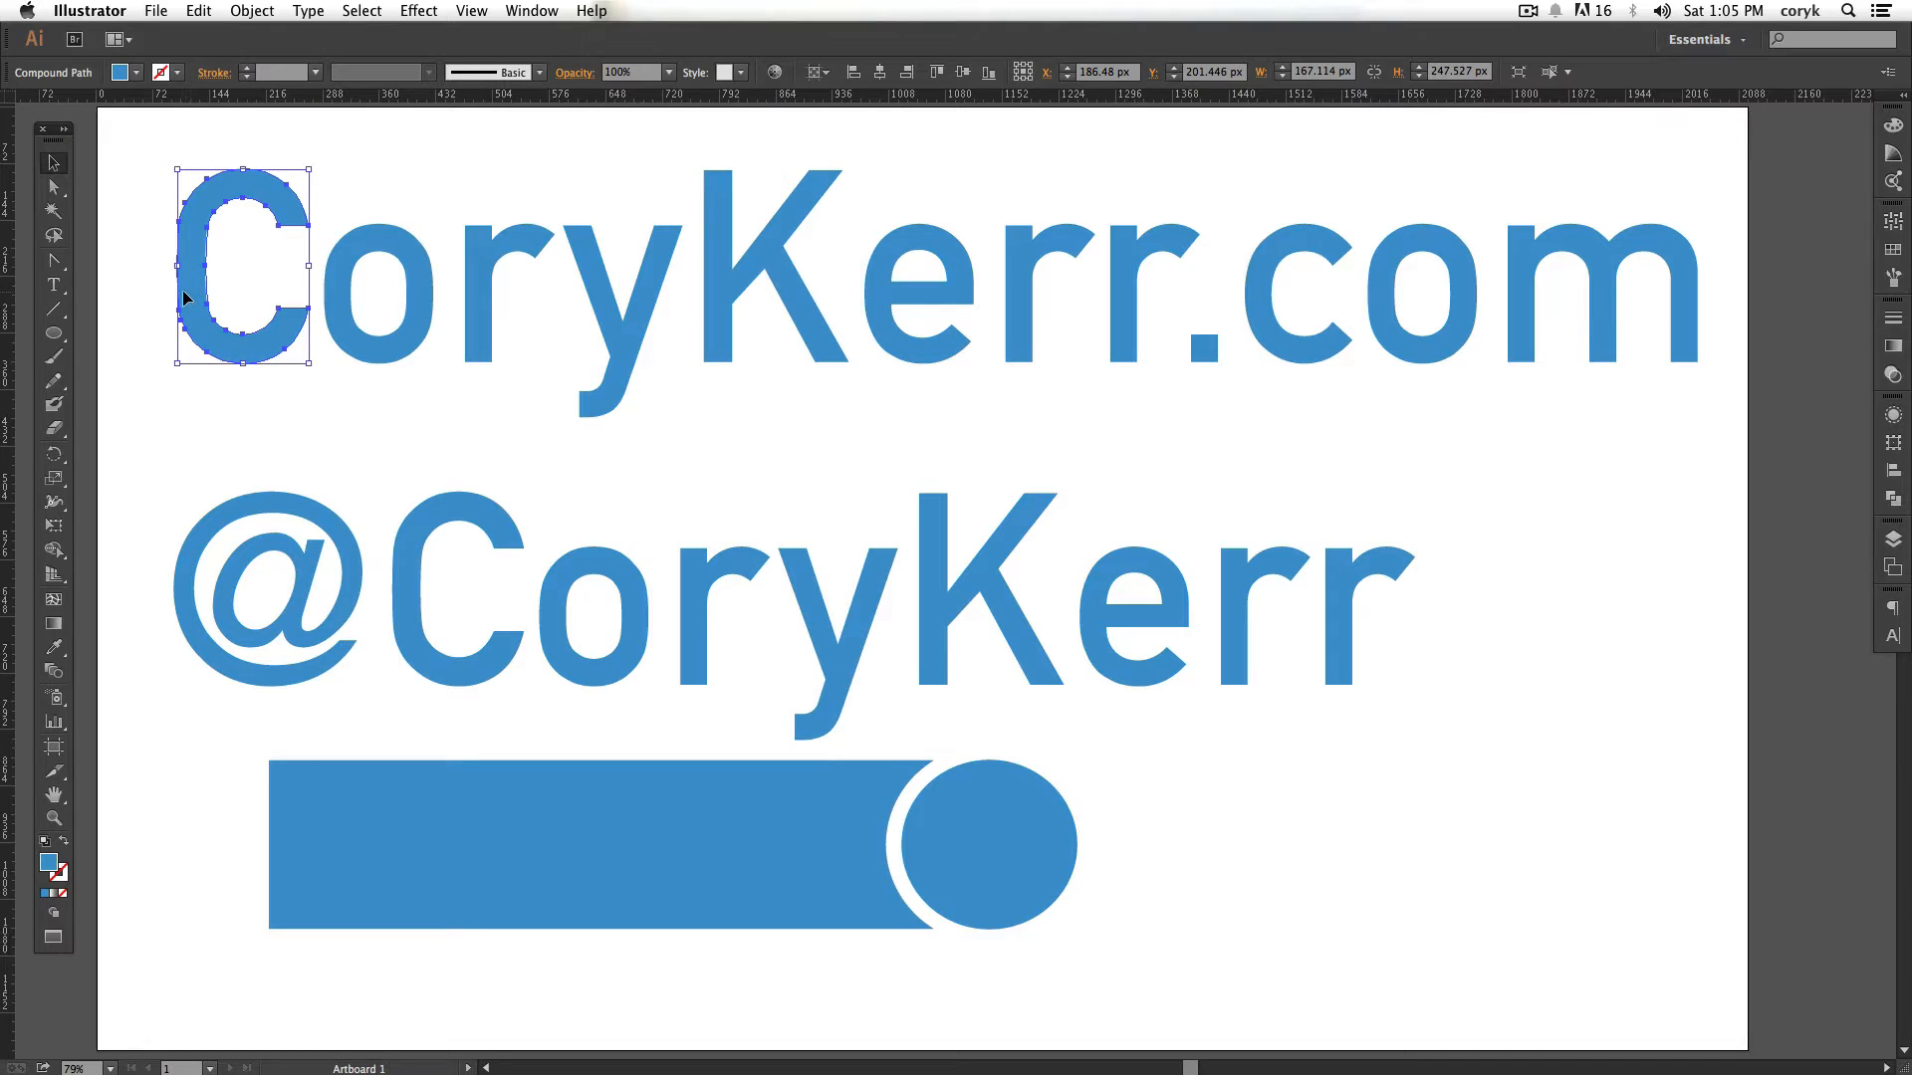
{"action": "left_click", "coordinate": [386, 271], "text": "shift"}
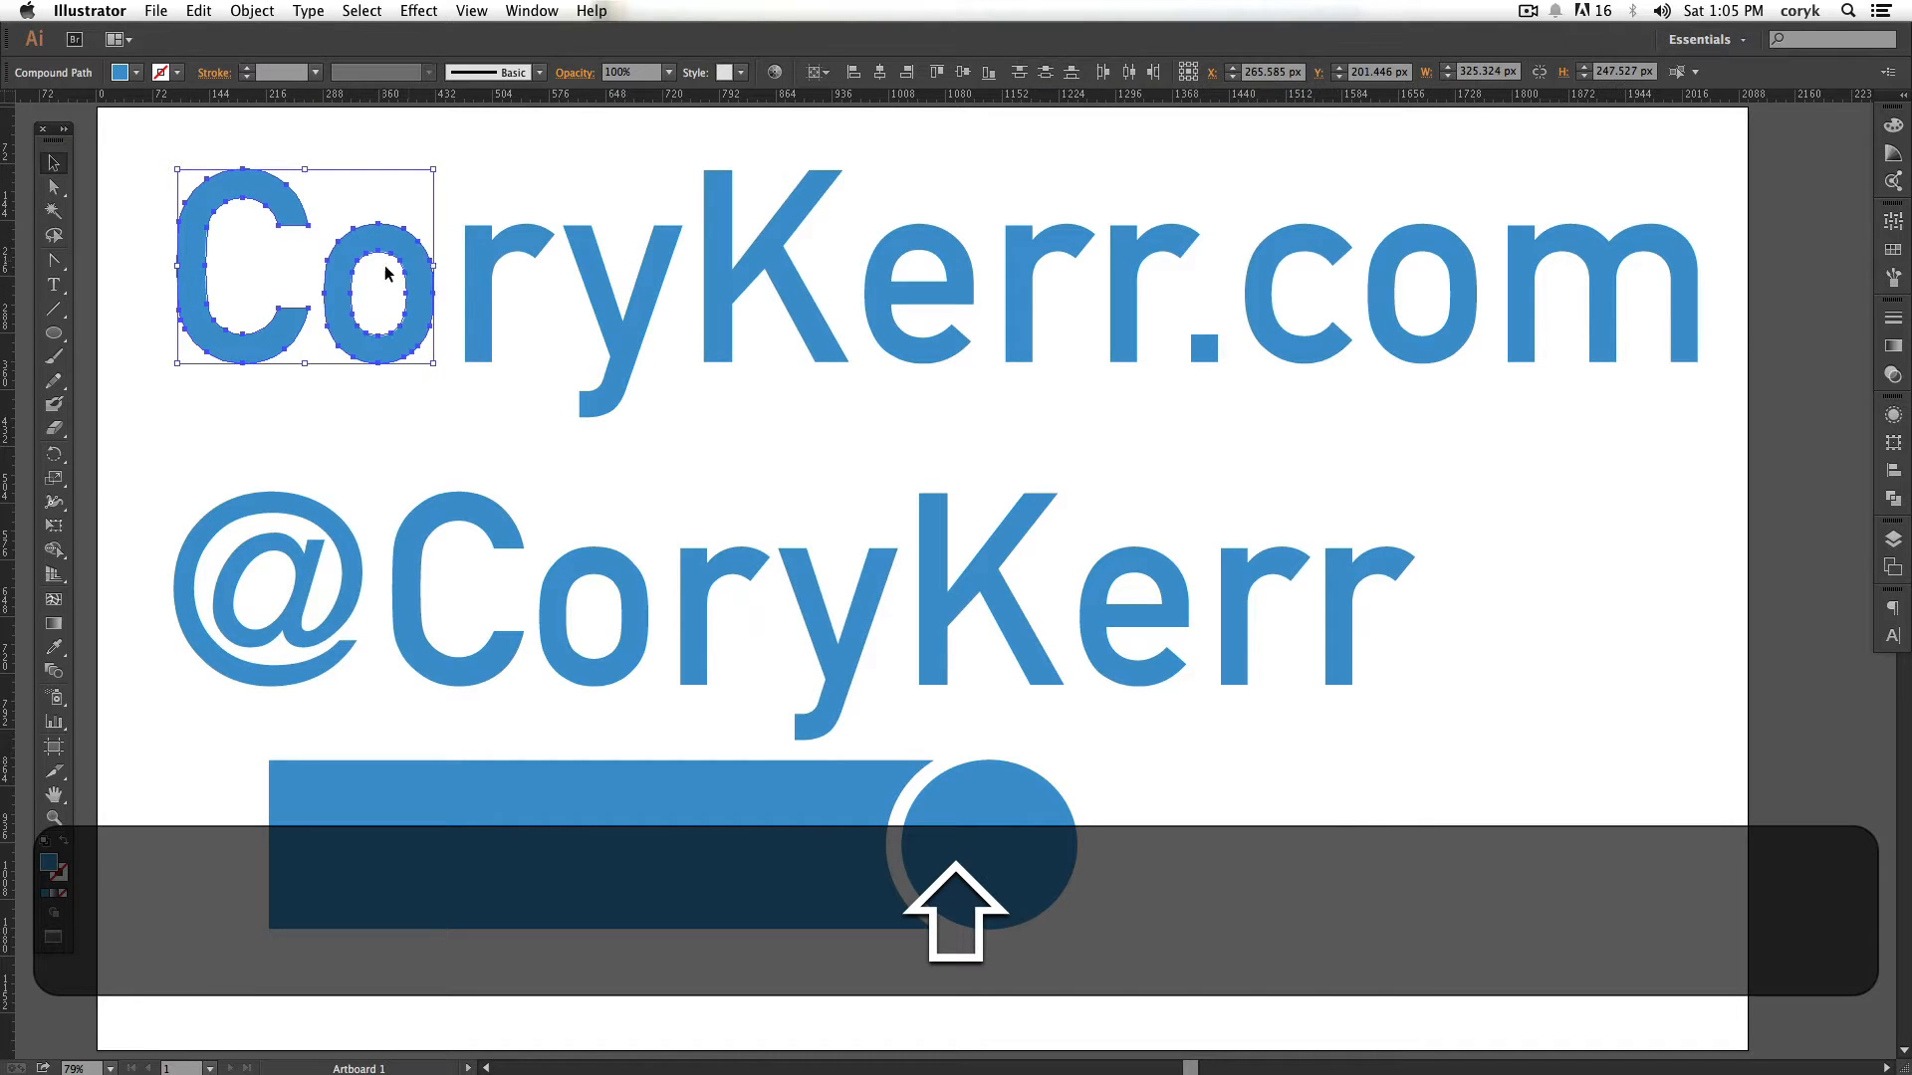
{"action": "left_click", "coordinate": [488, 248], "text": "shift"}
{"action": "left_click", "coordinate": [620, 274], "text": "shift"}
{"action": "left_click", "coordinate": [714, 271], "text": "shift"}
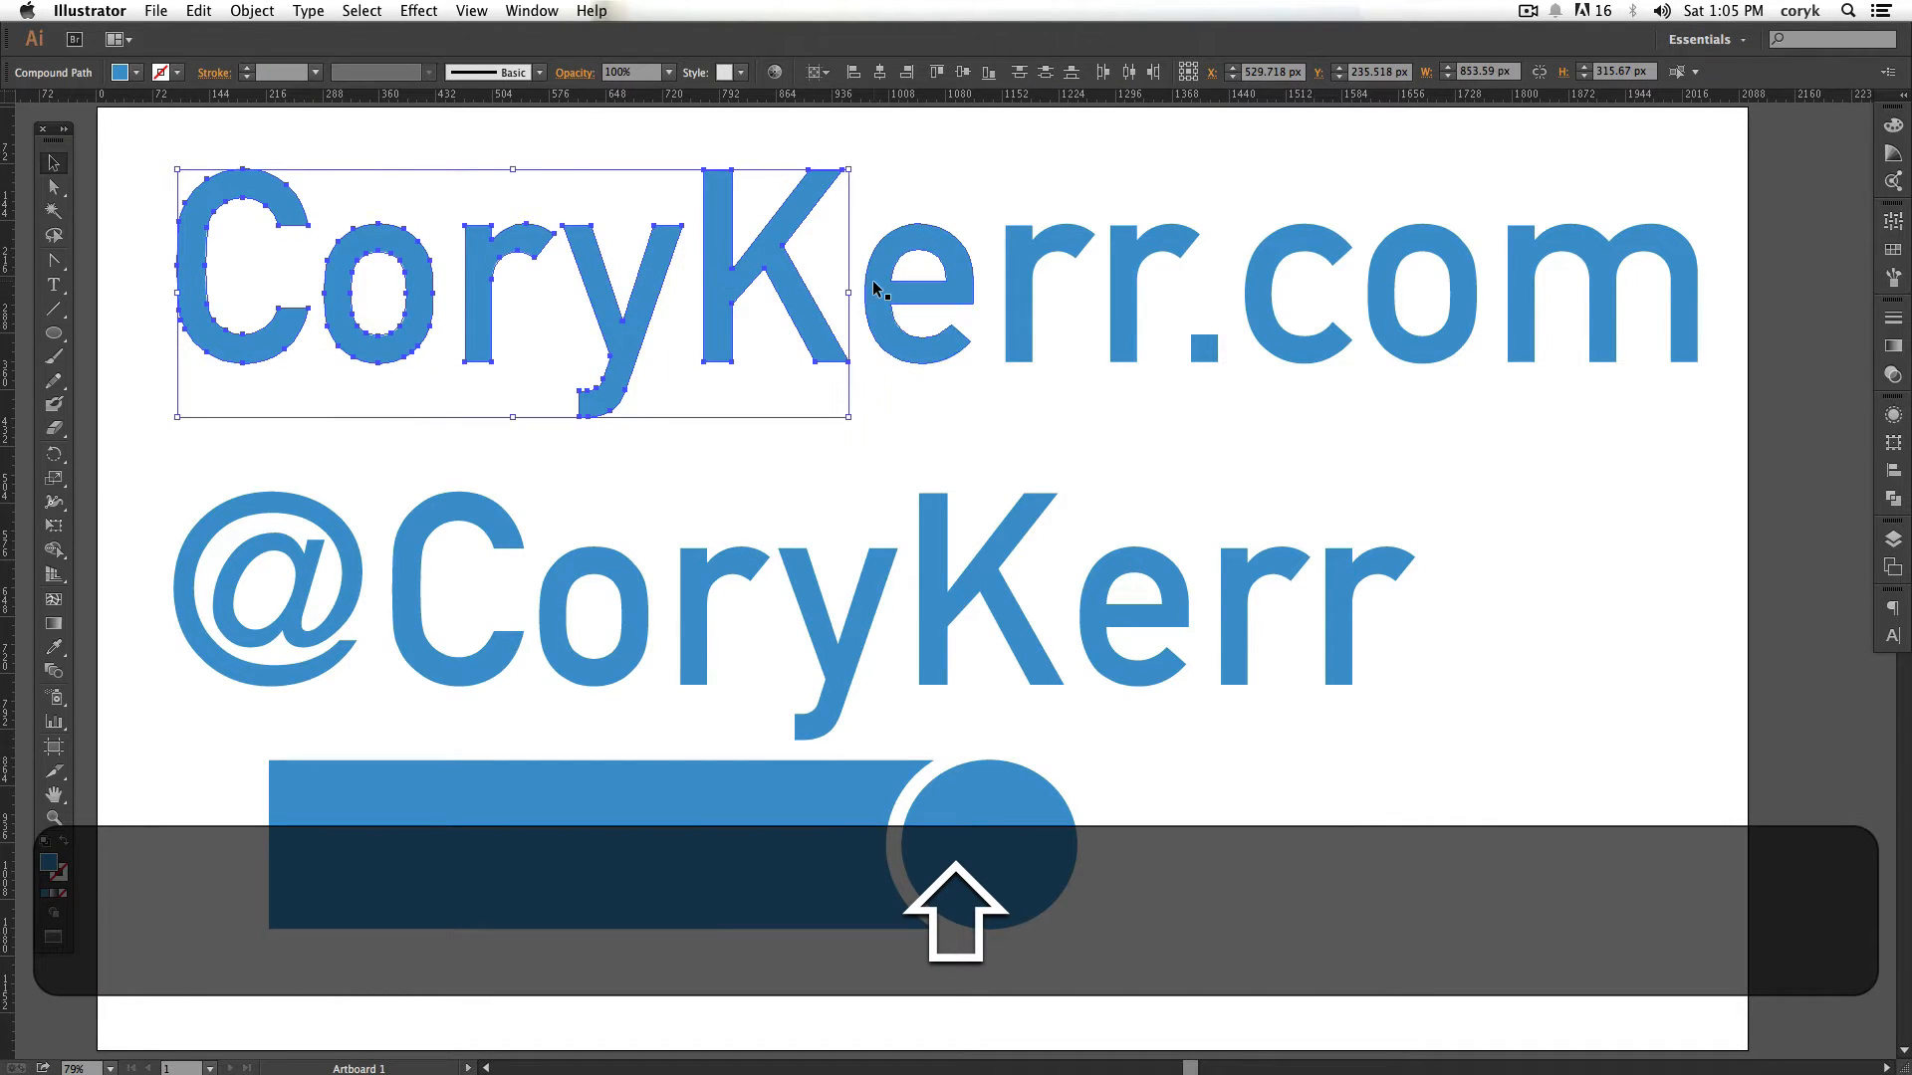
{"action": "left_click", "coordinate": [876, 291], "text": "shift"}
{"action": "left_click_drag", "start_coordinate": [147, 141], "coordinate": [924, 422]}
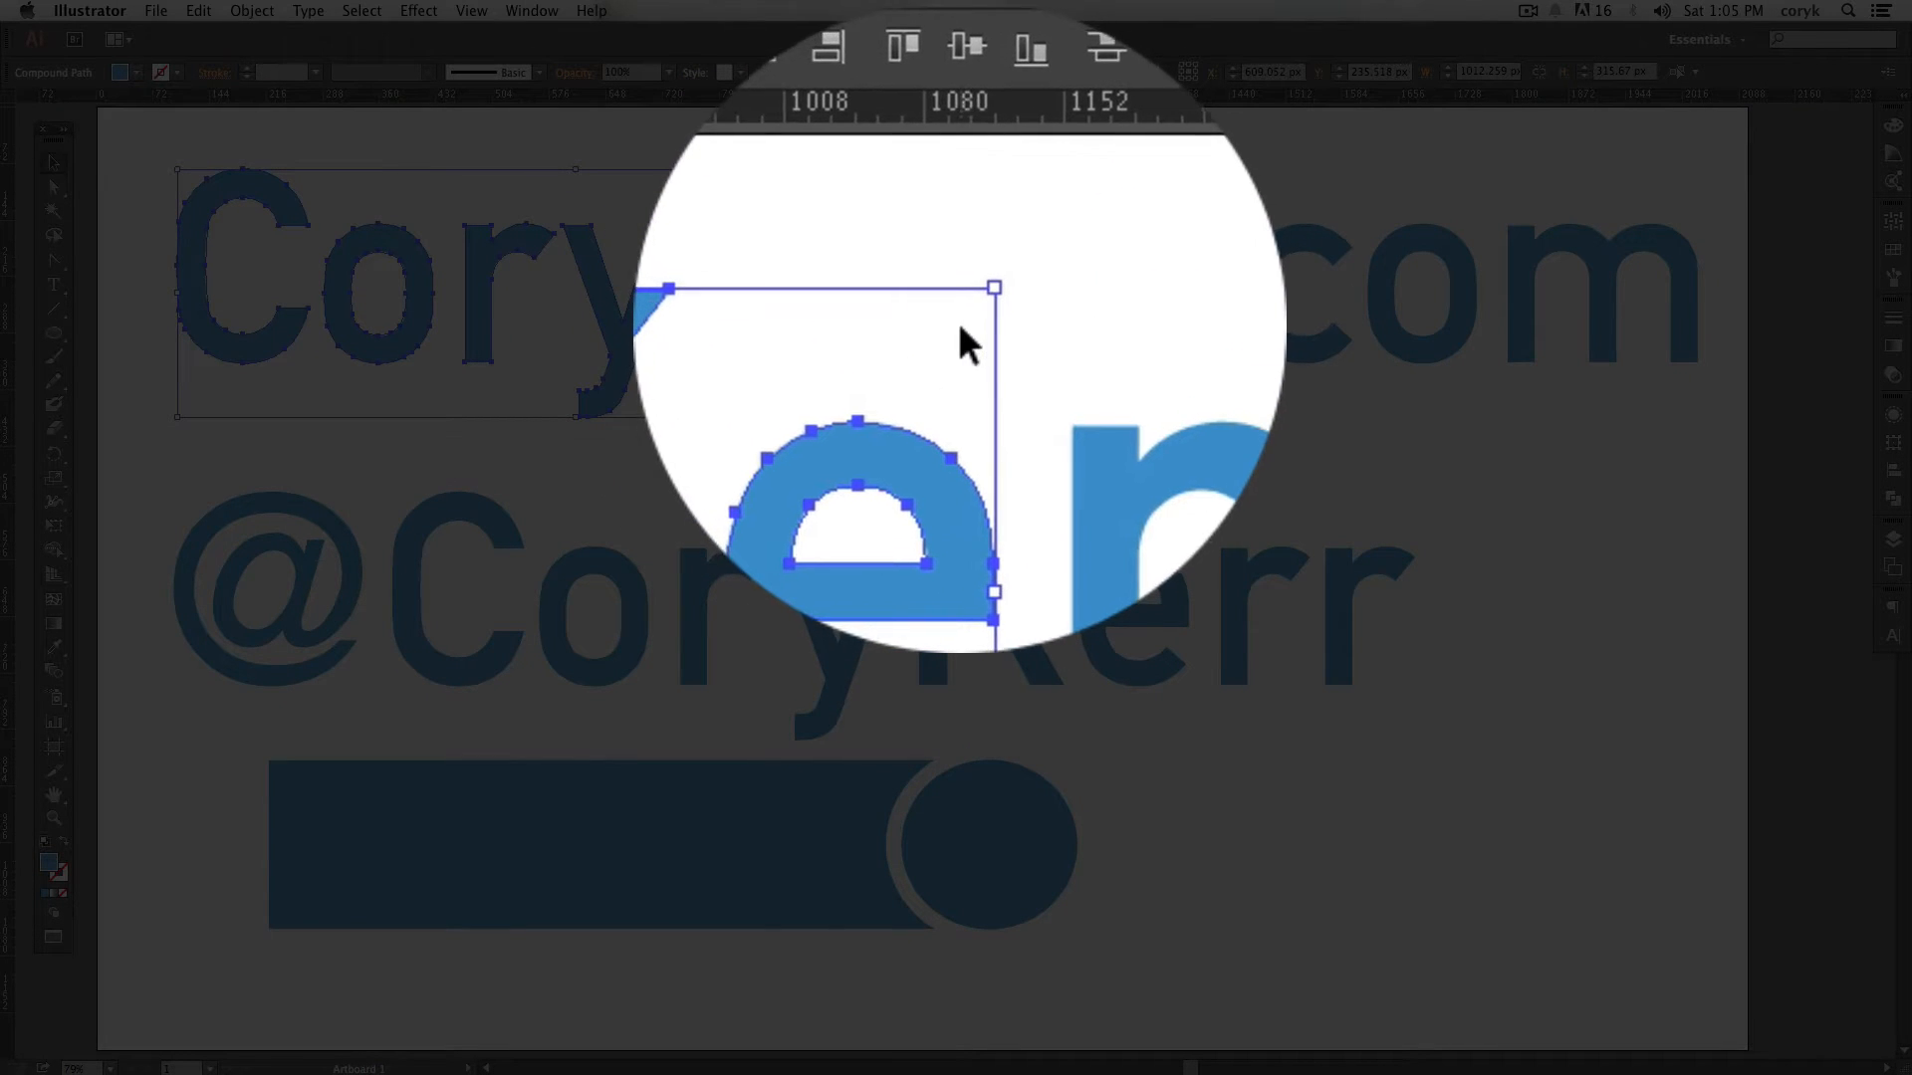
Try moving the bottom anchor point of the top line's K with the Direct Selection tool, and undo the move
{"action": "left_click", "coordinate": [904, 322]}
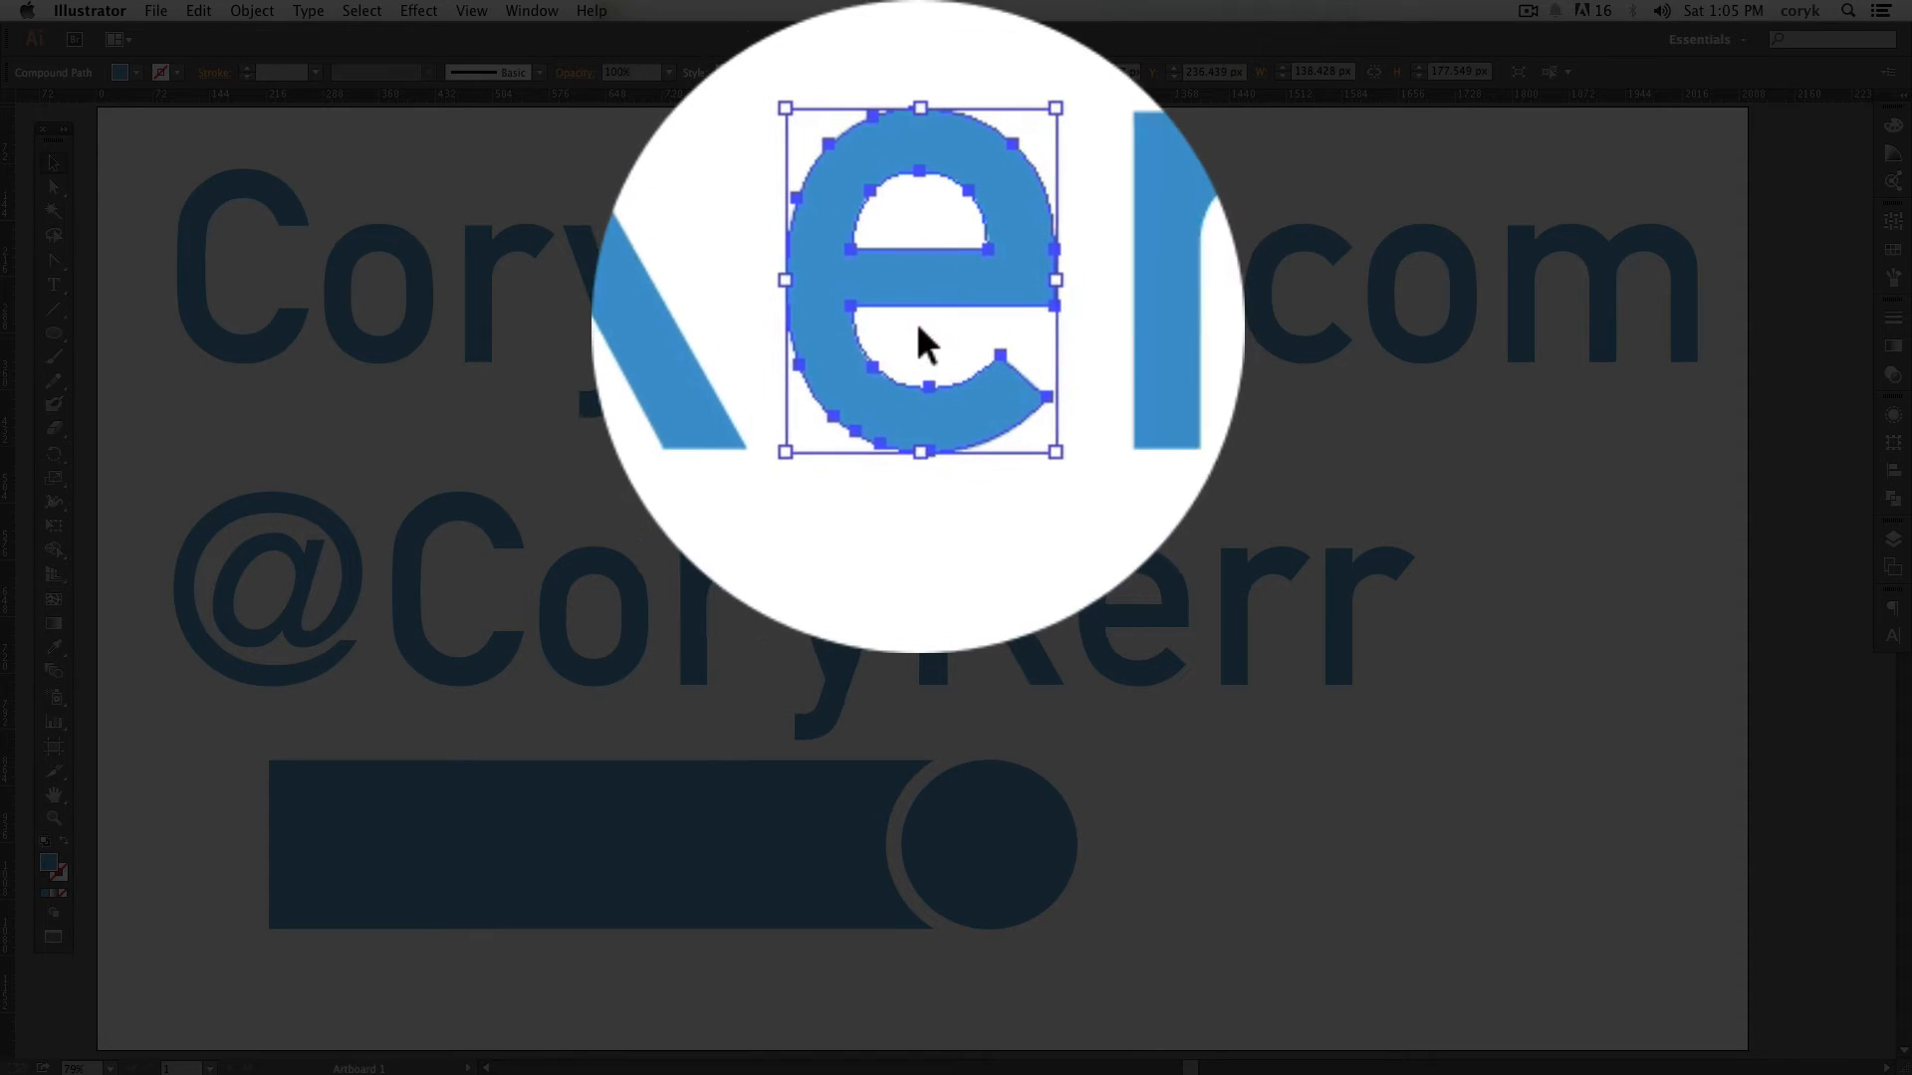
{"action": "key", "text": "a"}
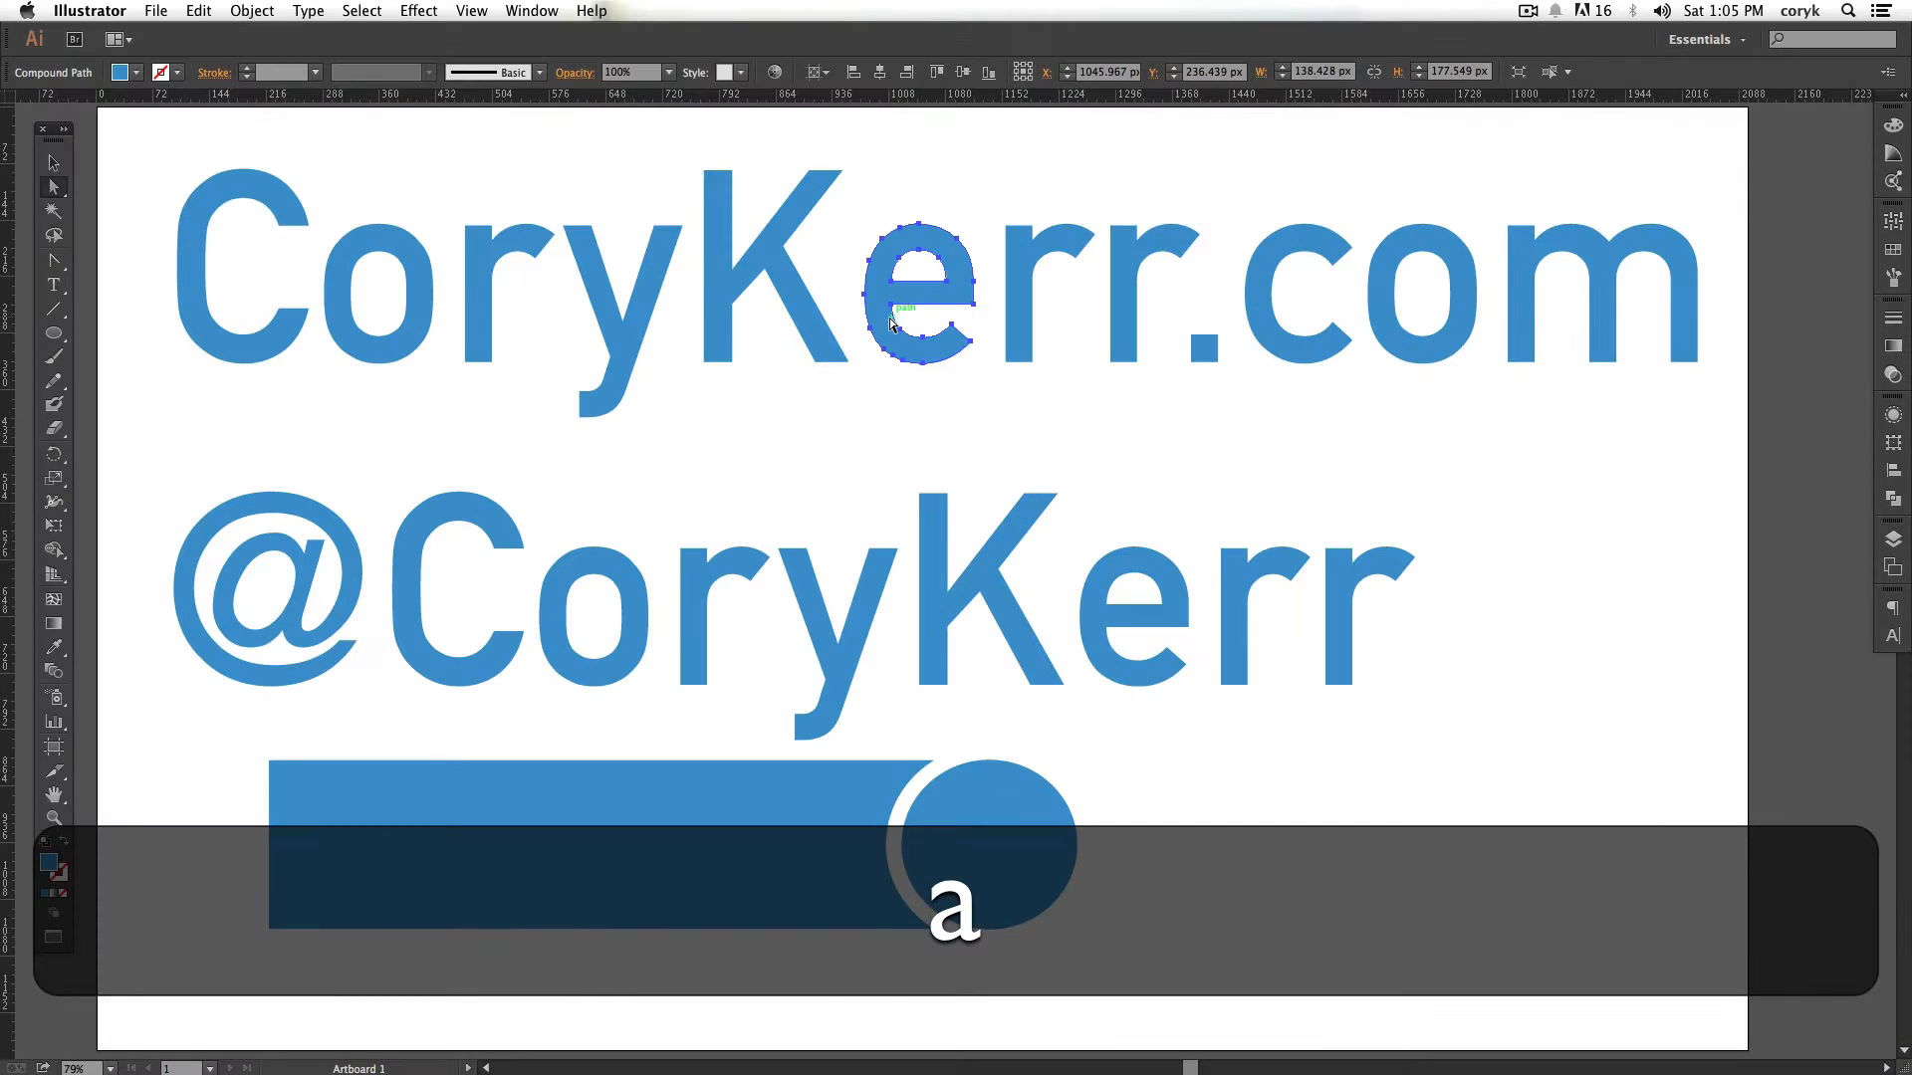
{"action": "left_click", "coordinate": [818, 365]}
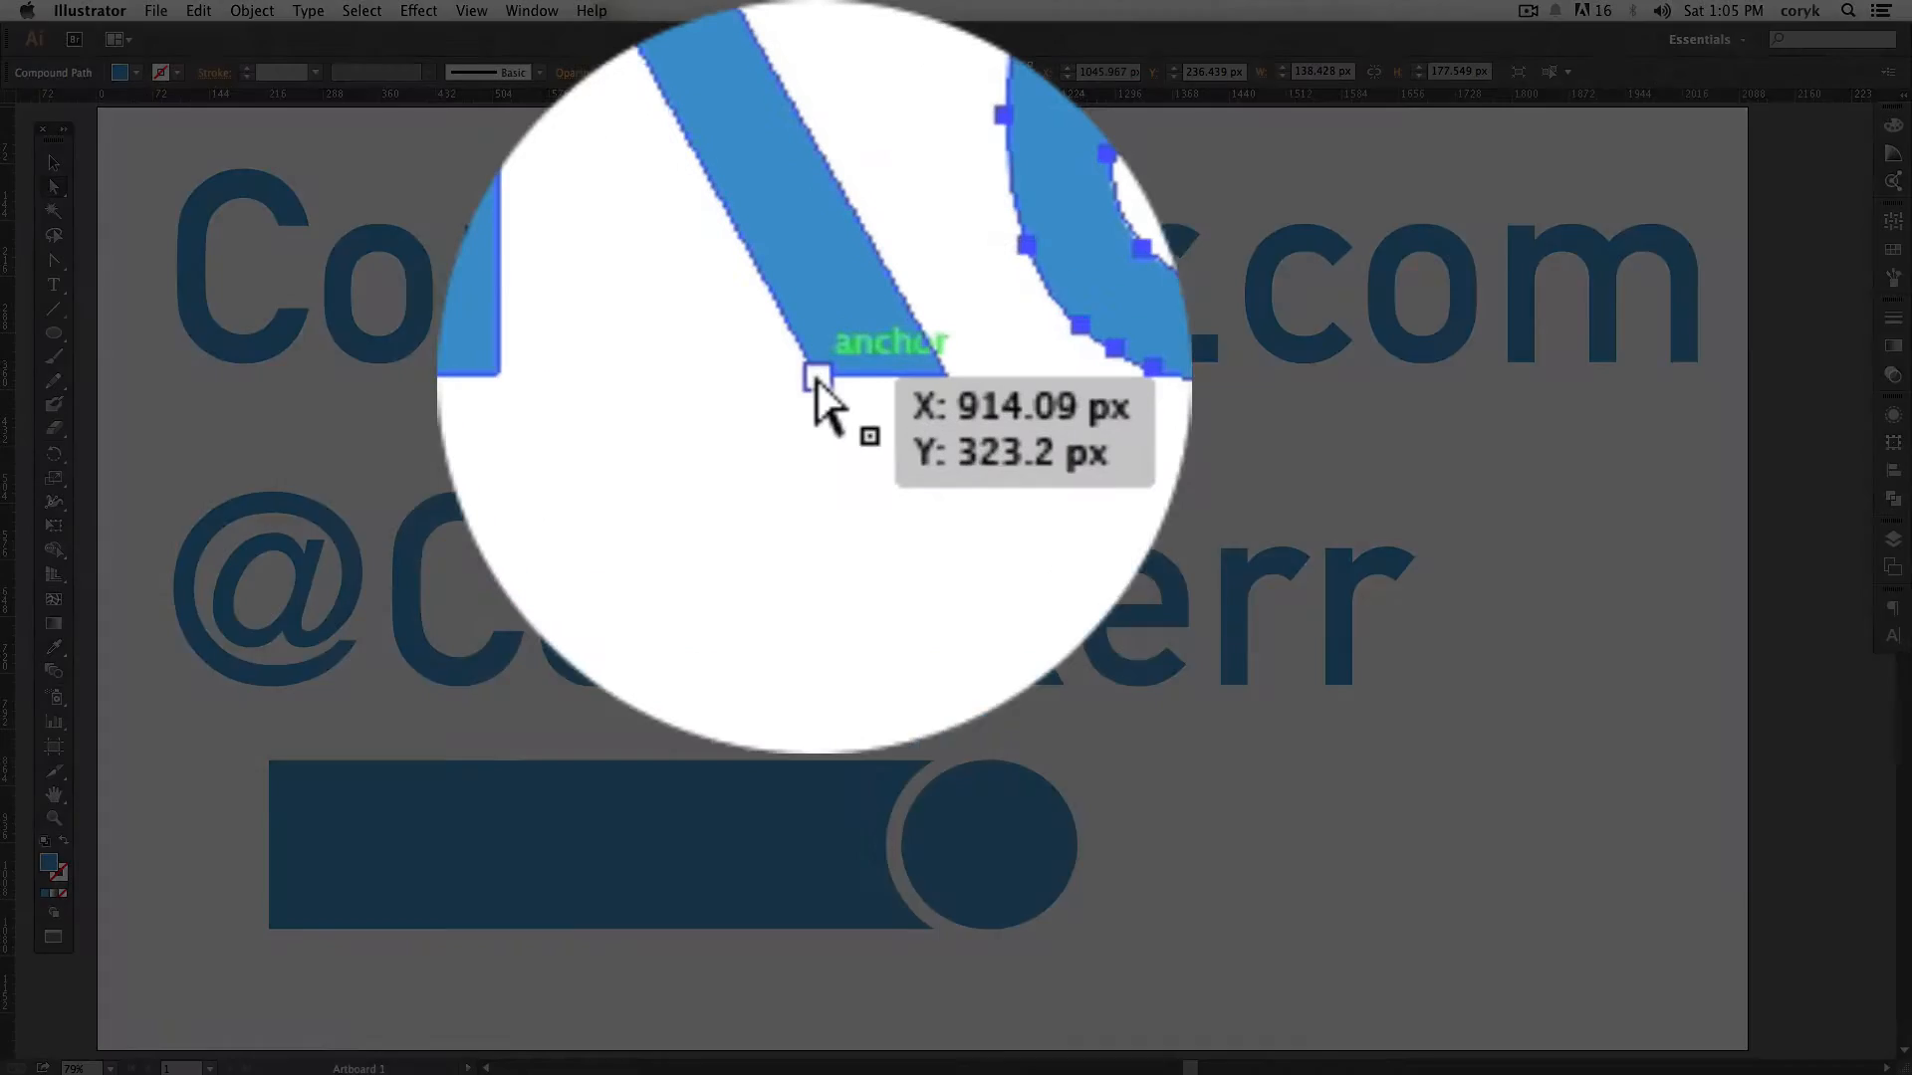
{"action": "left_click_drag", "start_coordinate": [816, 434], "coordinate": [803, 434]}
{"action": "key", "text": "super+z"}
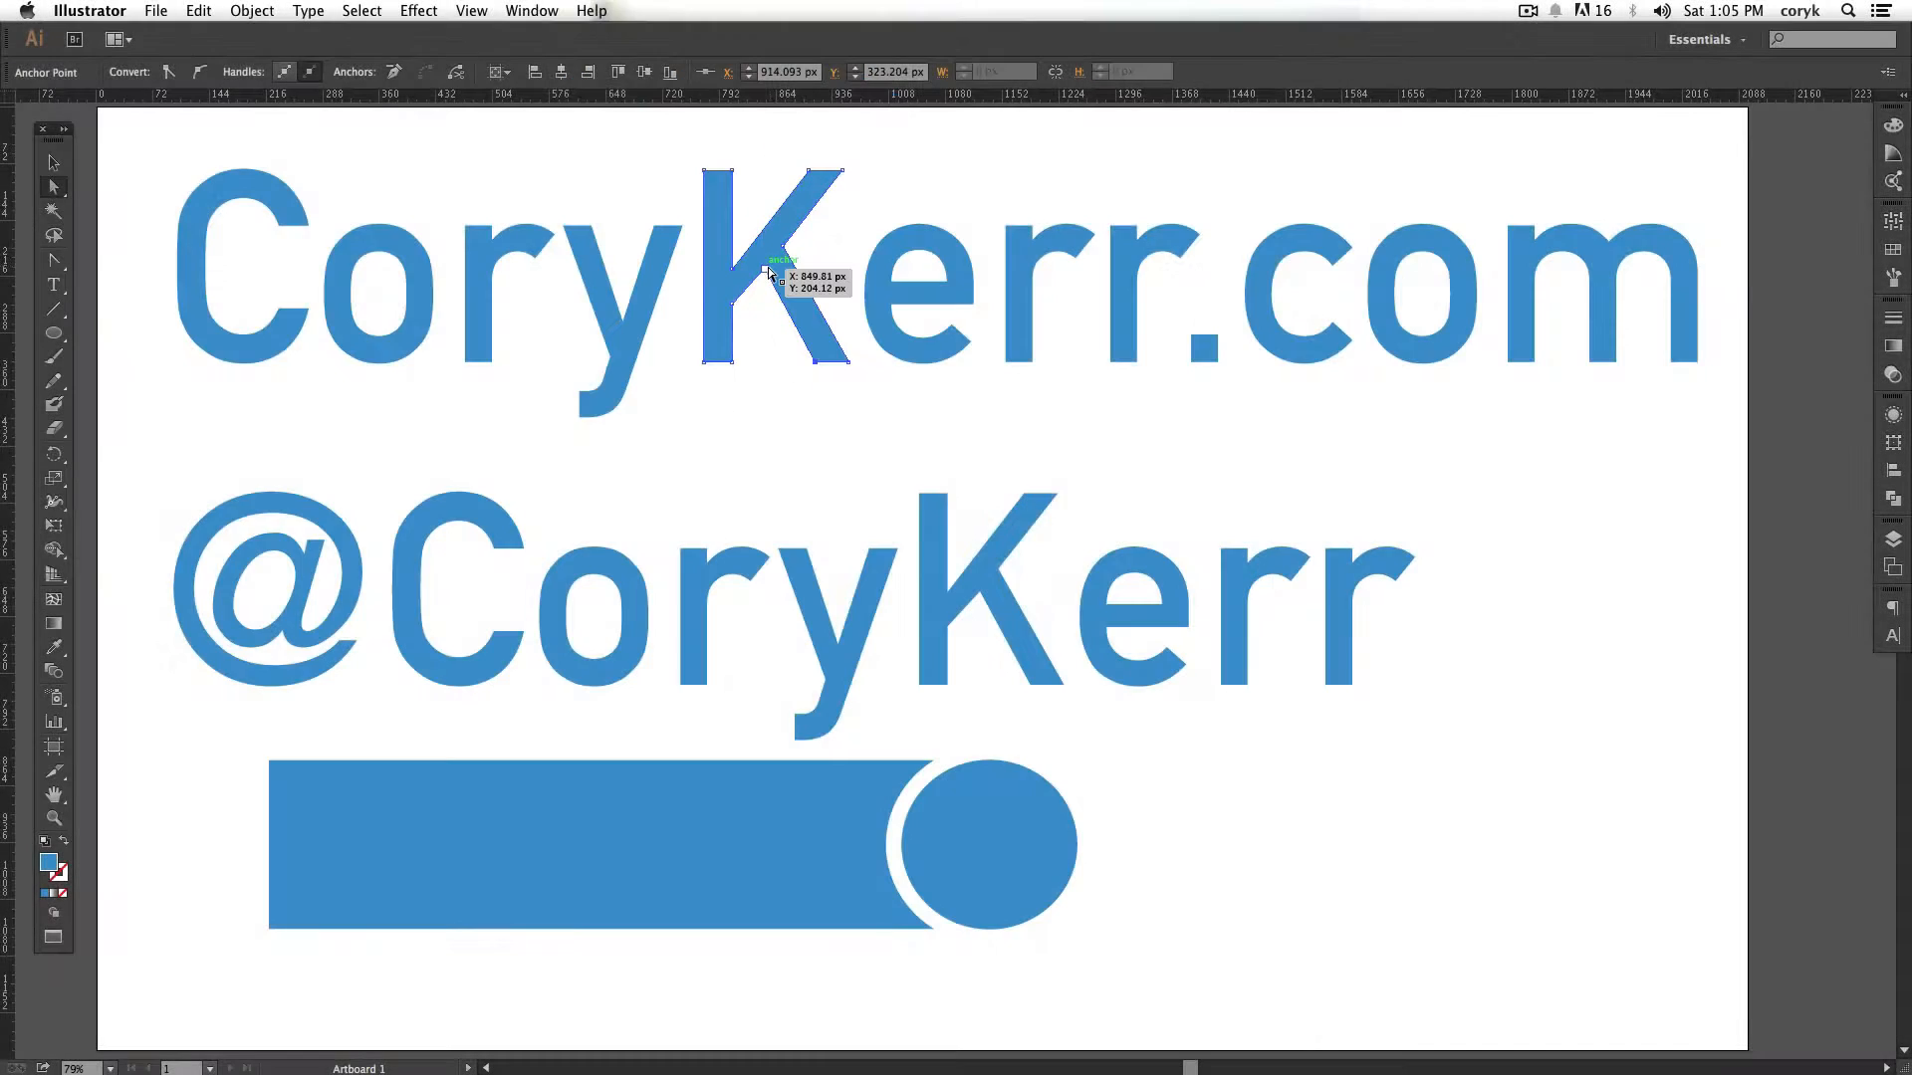
Select the anchor points of the first six letters in the top line with the Direct Selection tool, and clear the selection
{"action": "left_click", "coordinate": [847, 365]}
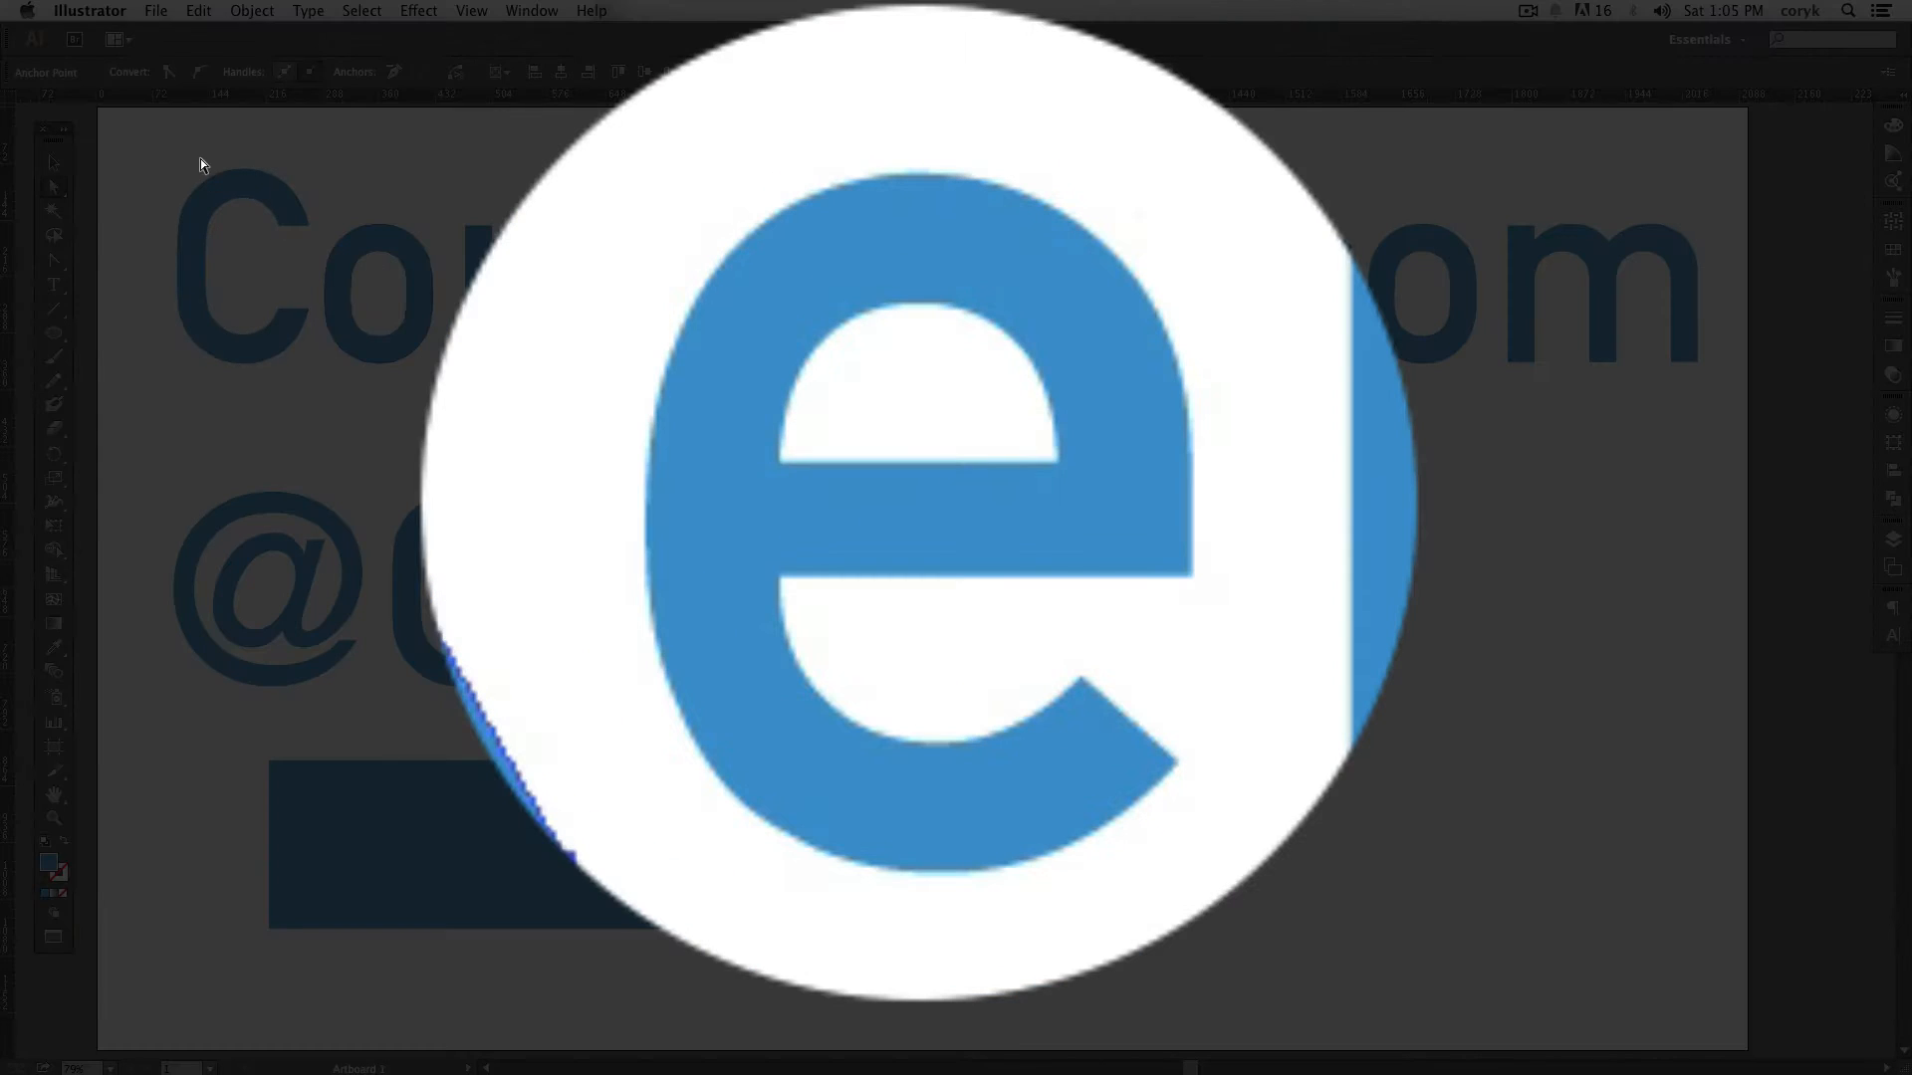
{"action": "left_click_drag", "start_coordinate": [621, 250], "coordinate": [1248, 687]}
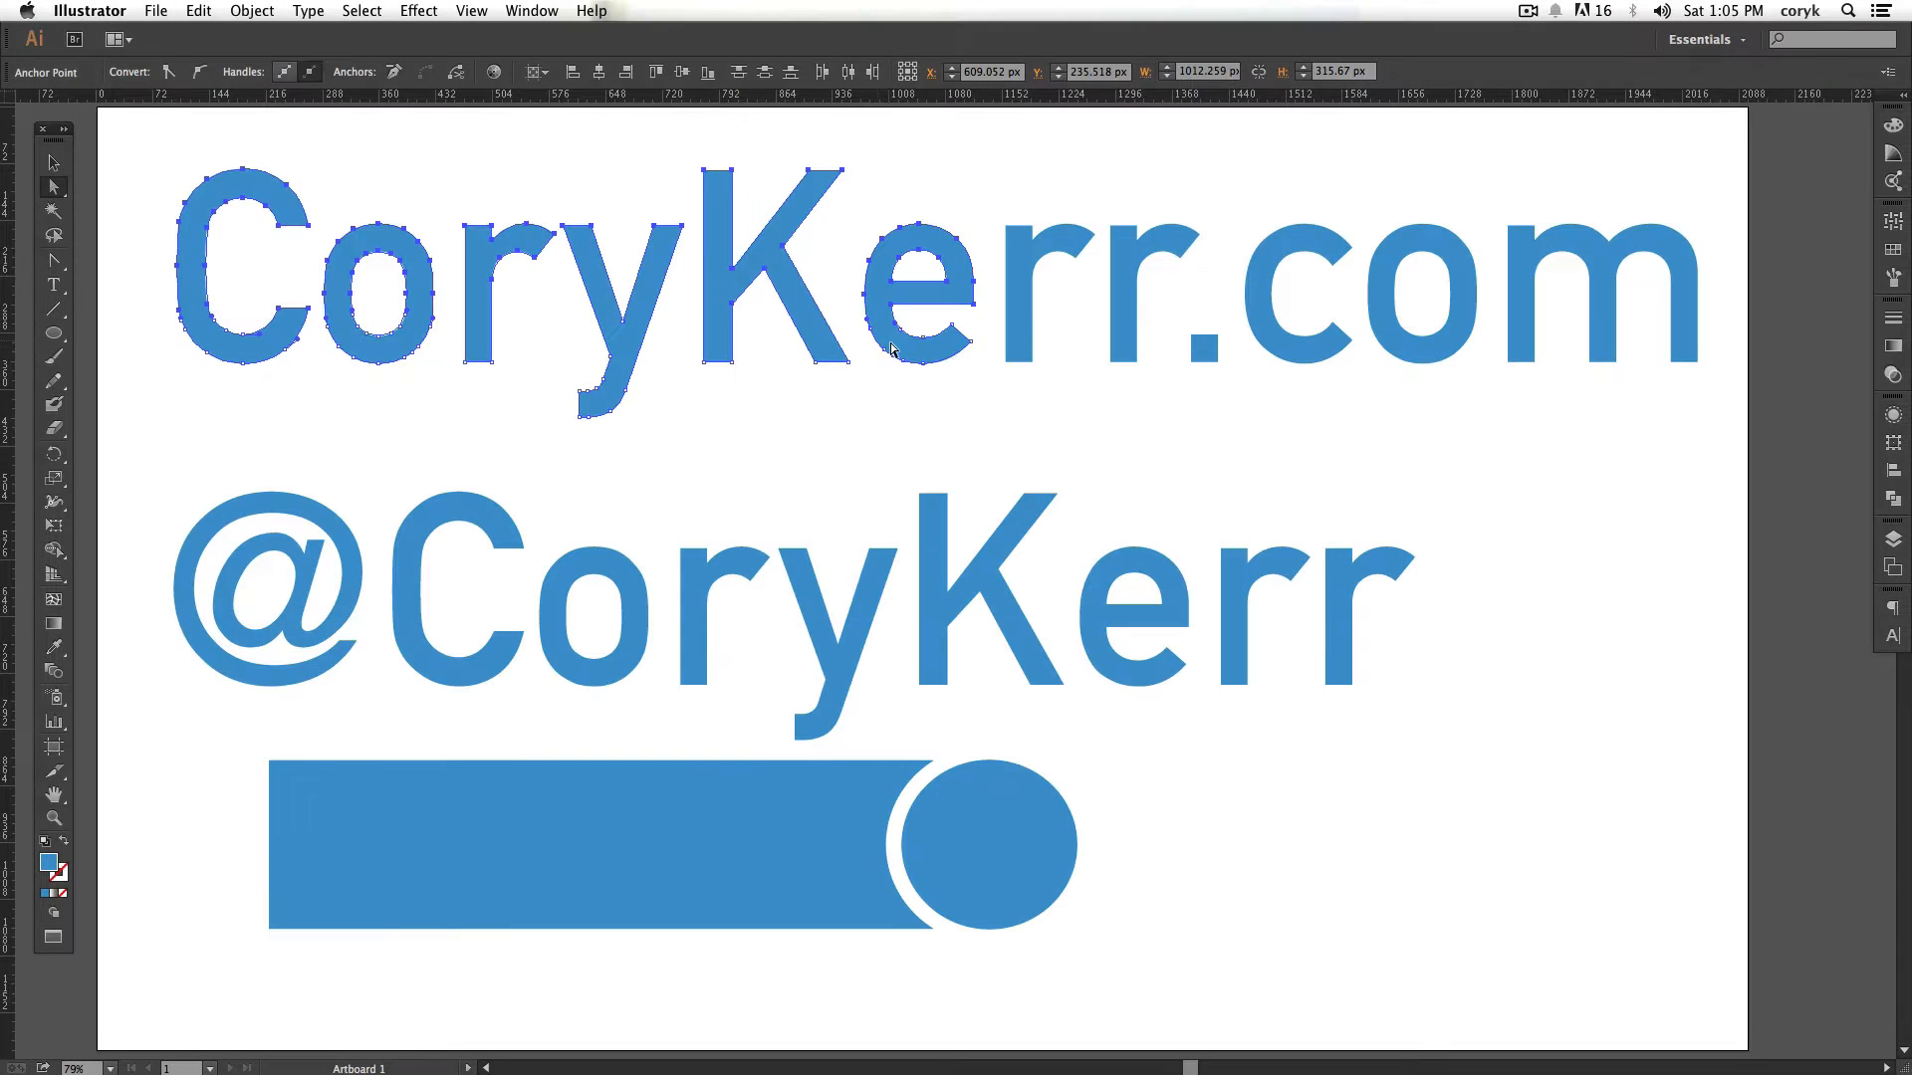
{"action": "left_click", "coordinate": [890, 406]}
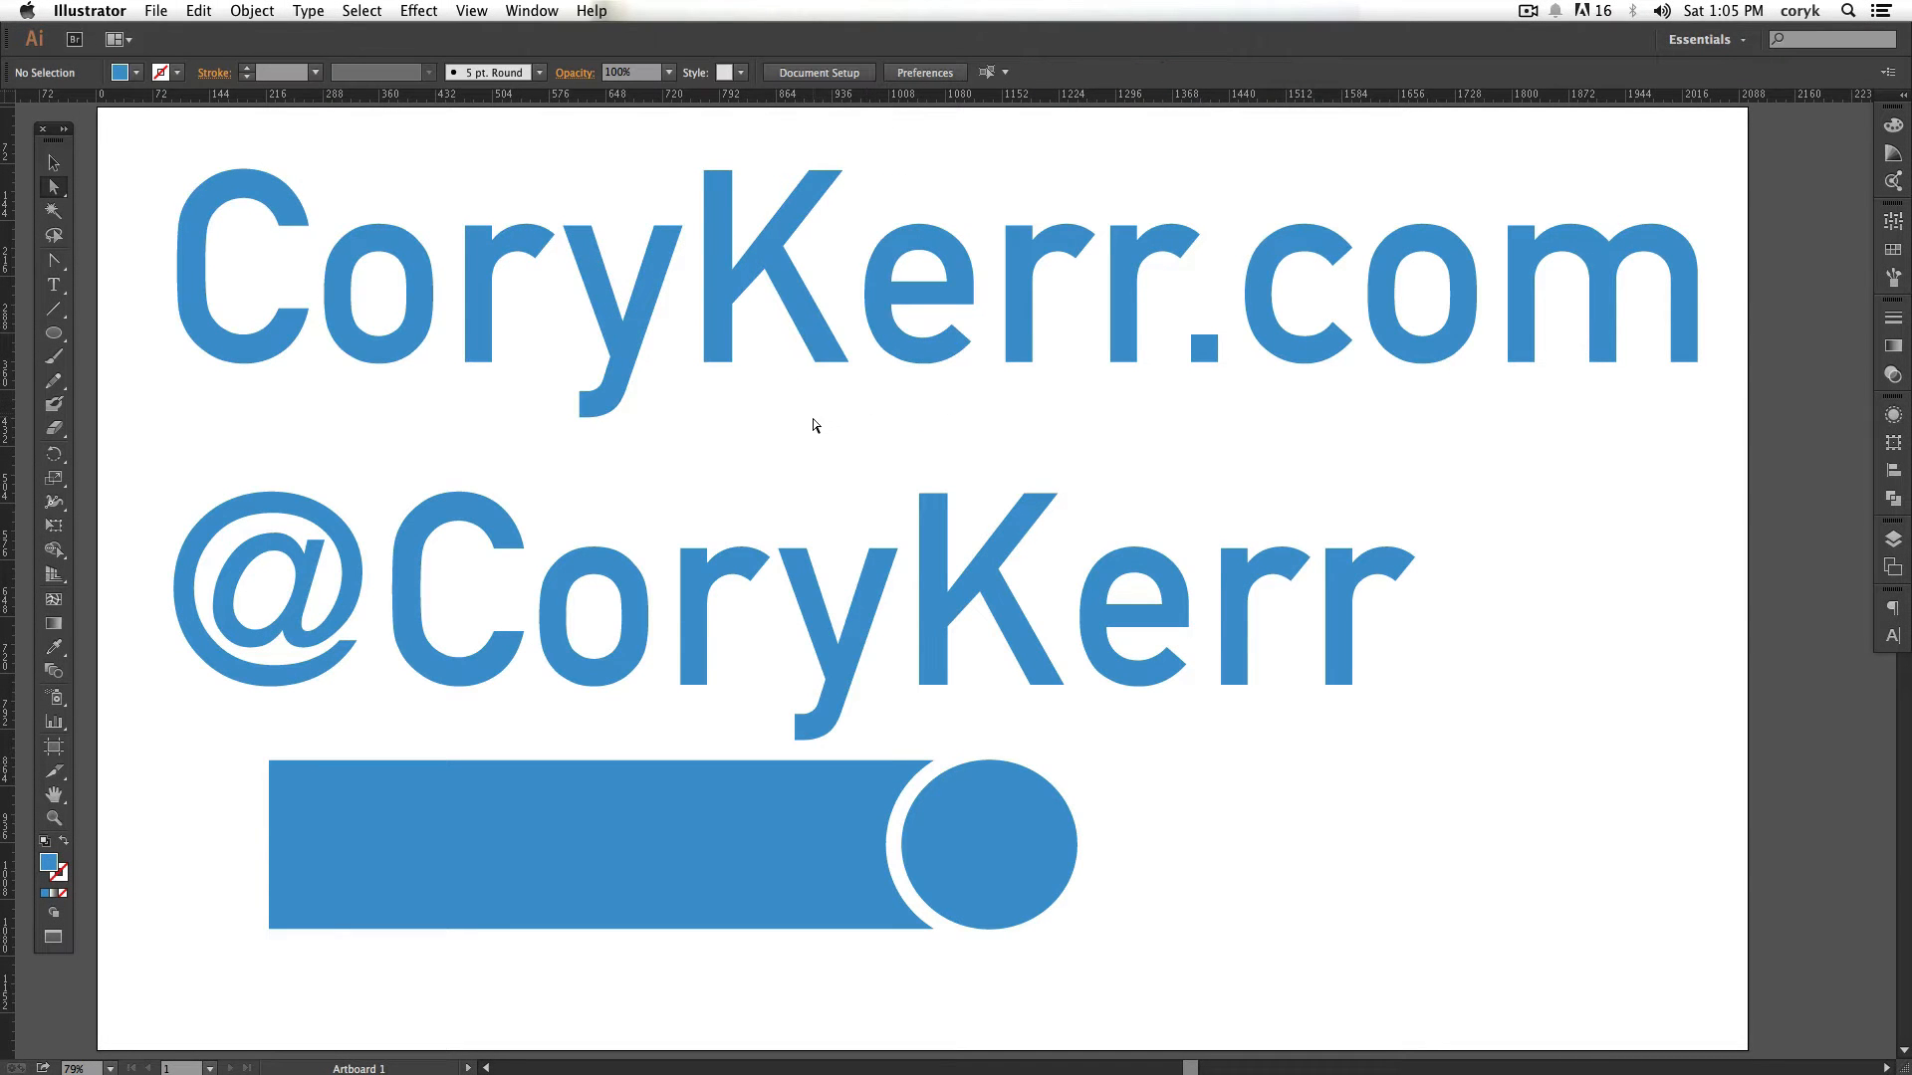
Try stretching the top line's K downward to about 410 px tall with the Selection tool, and undo the stretch
{"action": "key", "text": "v"}
{"action": "left_click", "coordinate": [797, 356]}
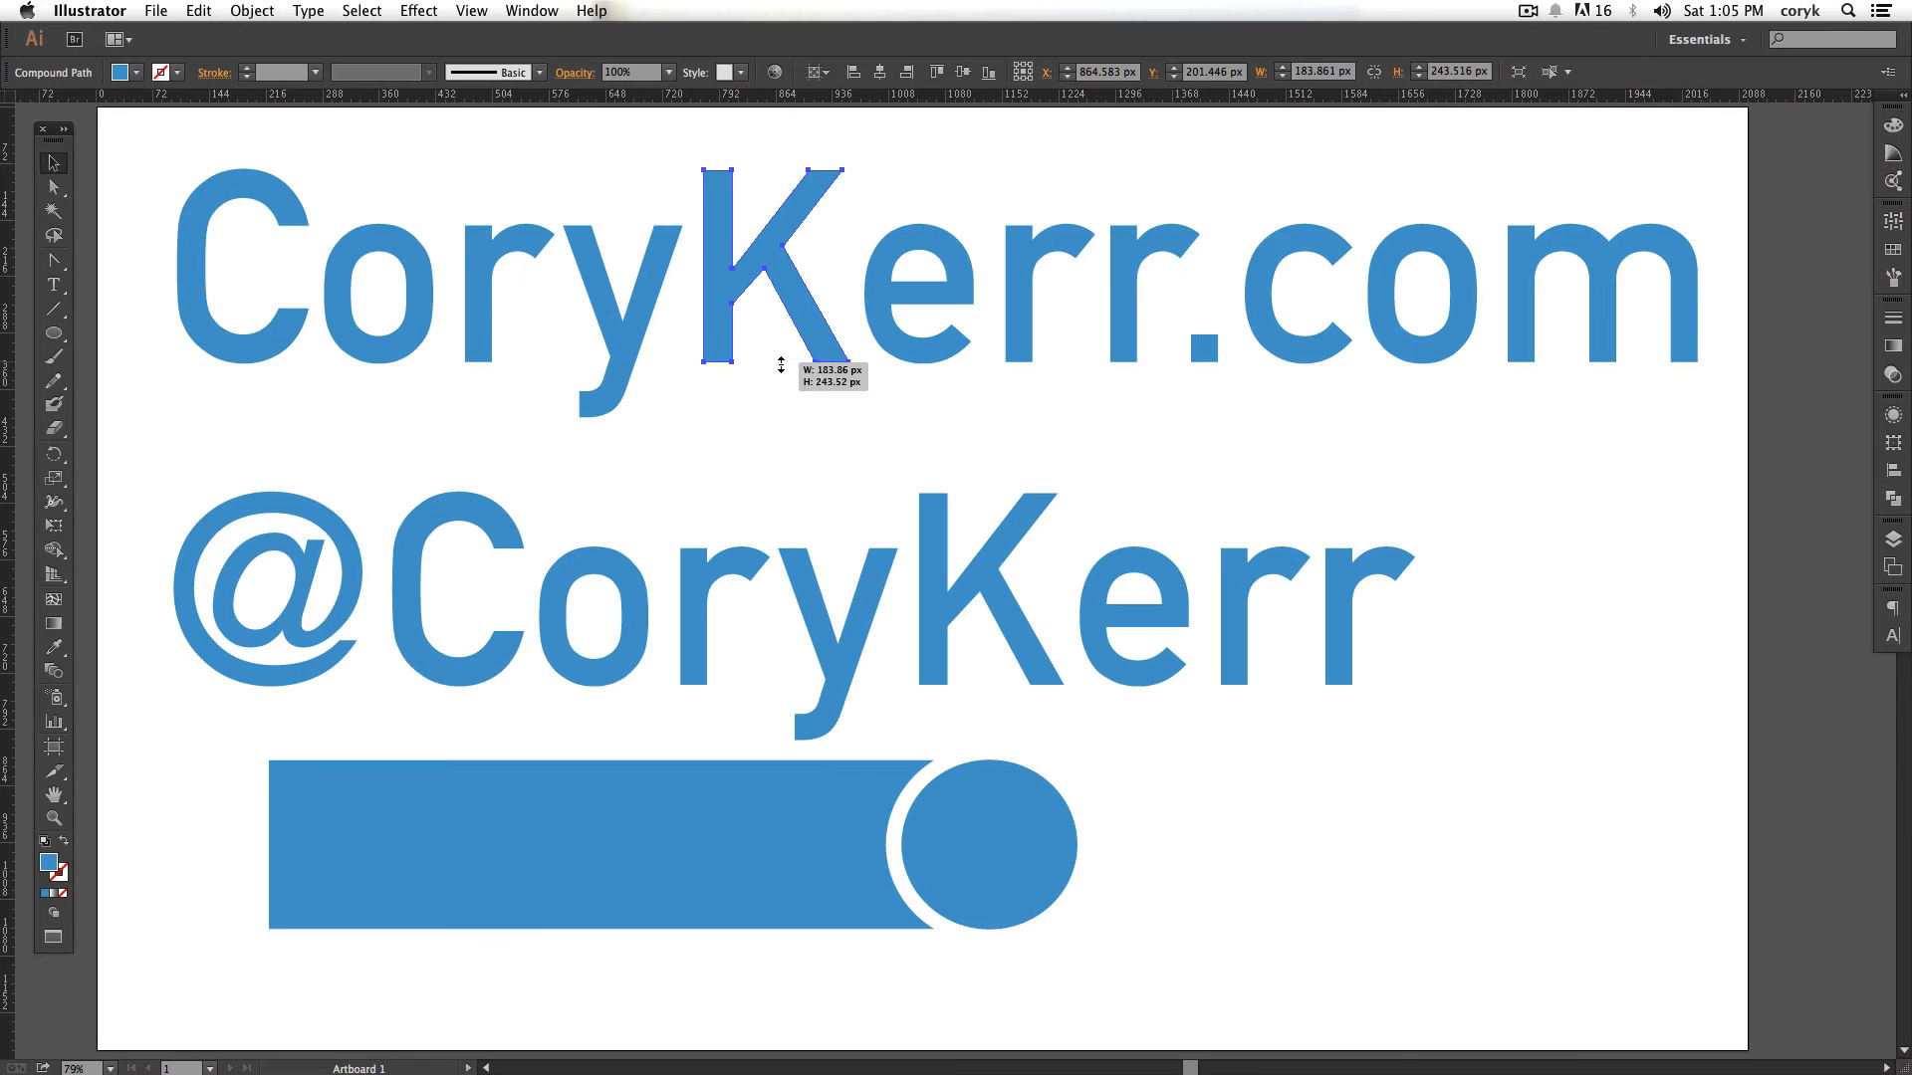
{"action": "left_click_drag", "start_coordinate": [780, 365], "coordinate": [751, 498]}
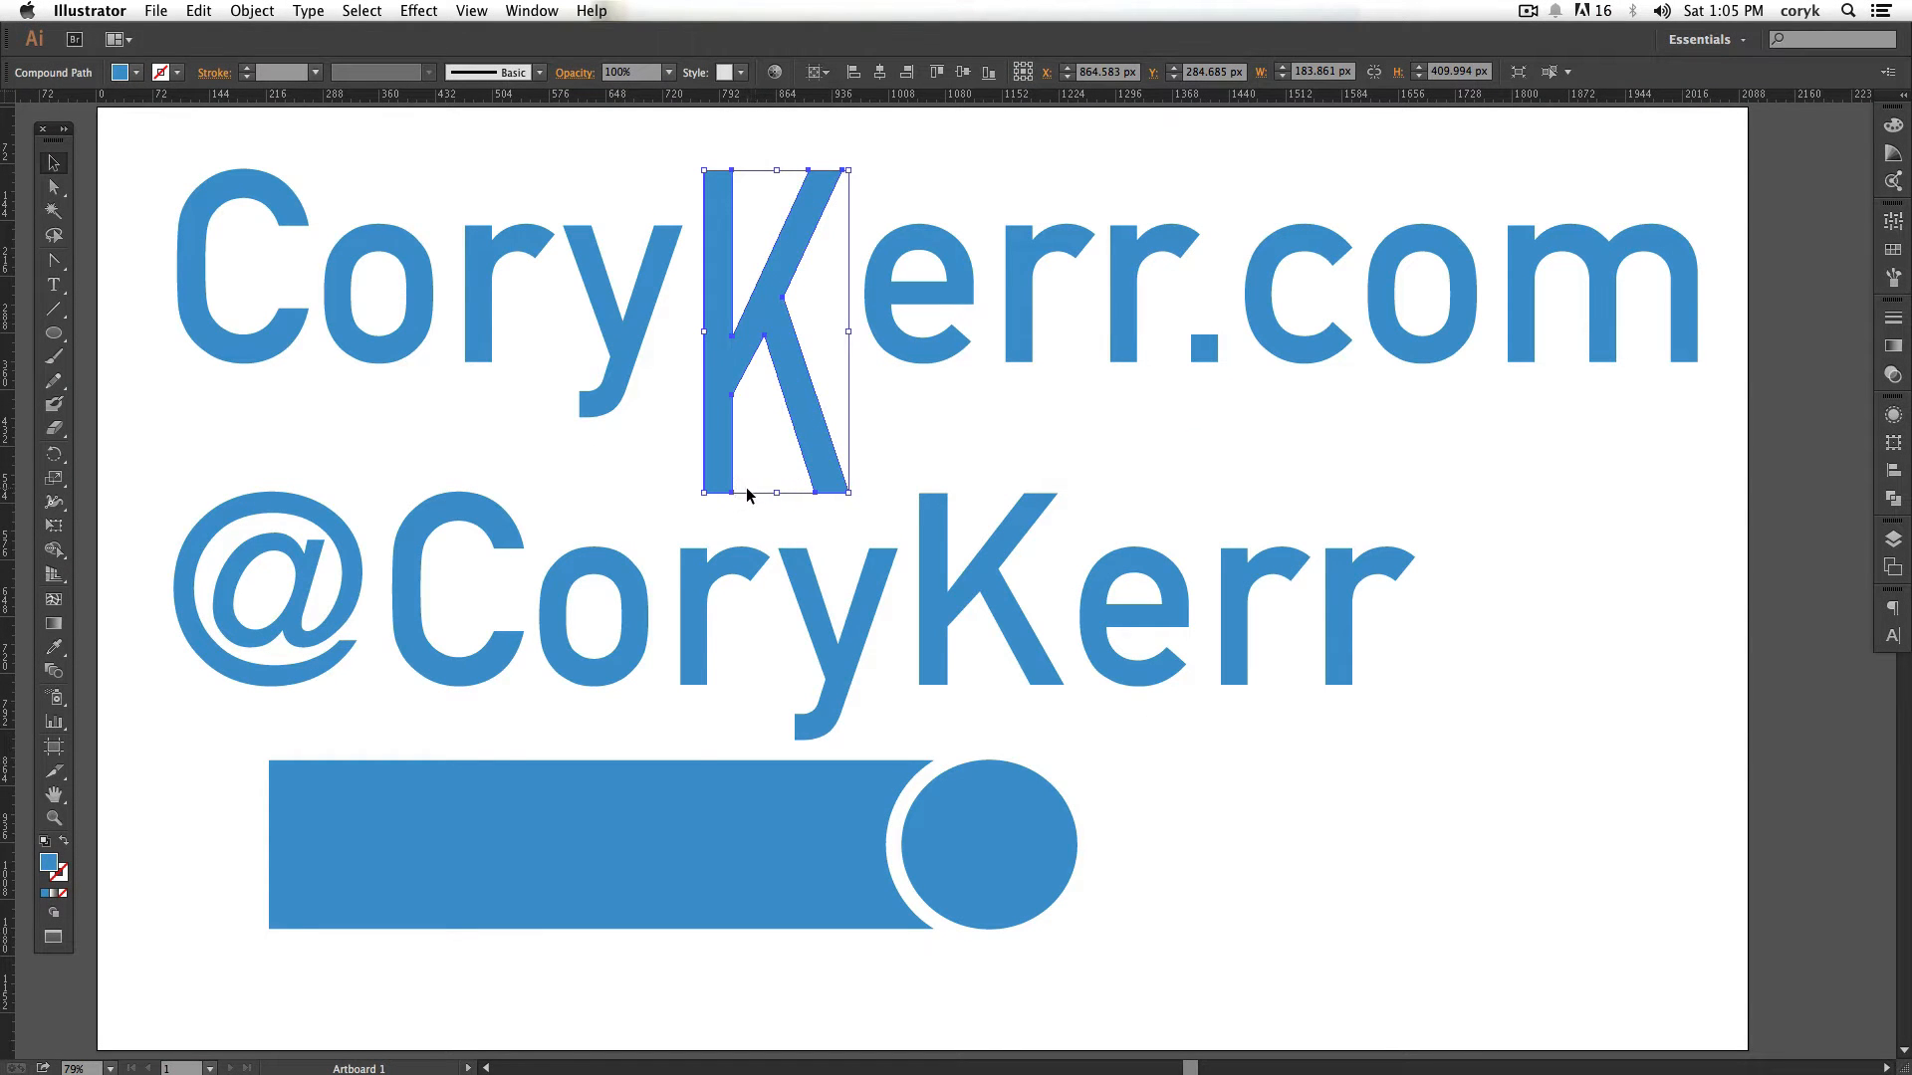
{"action": "key", "text": "cmd+z"}
Try scaling and rotating the top line's K by its bounding box corner, and undo both transformations
{"action": "left_click_drag", "start_coordinate": [848, 384], "coordinate": [883, 414]}
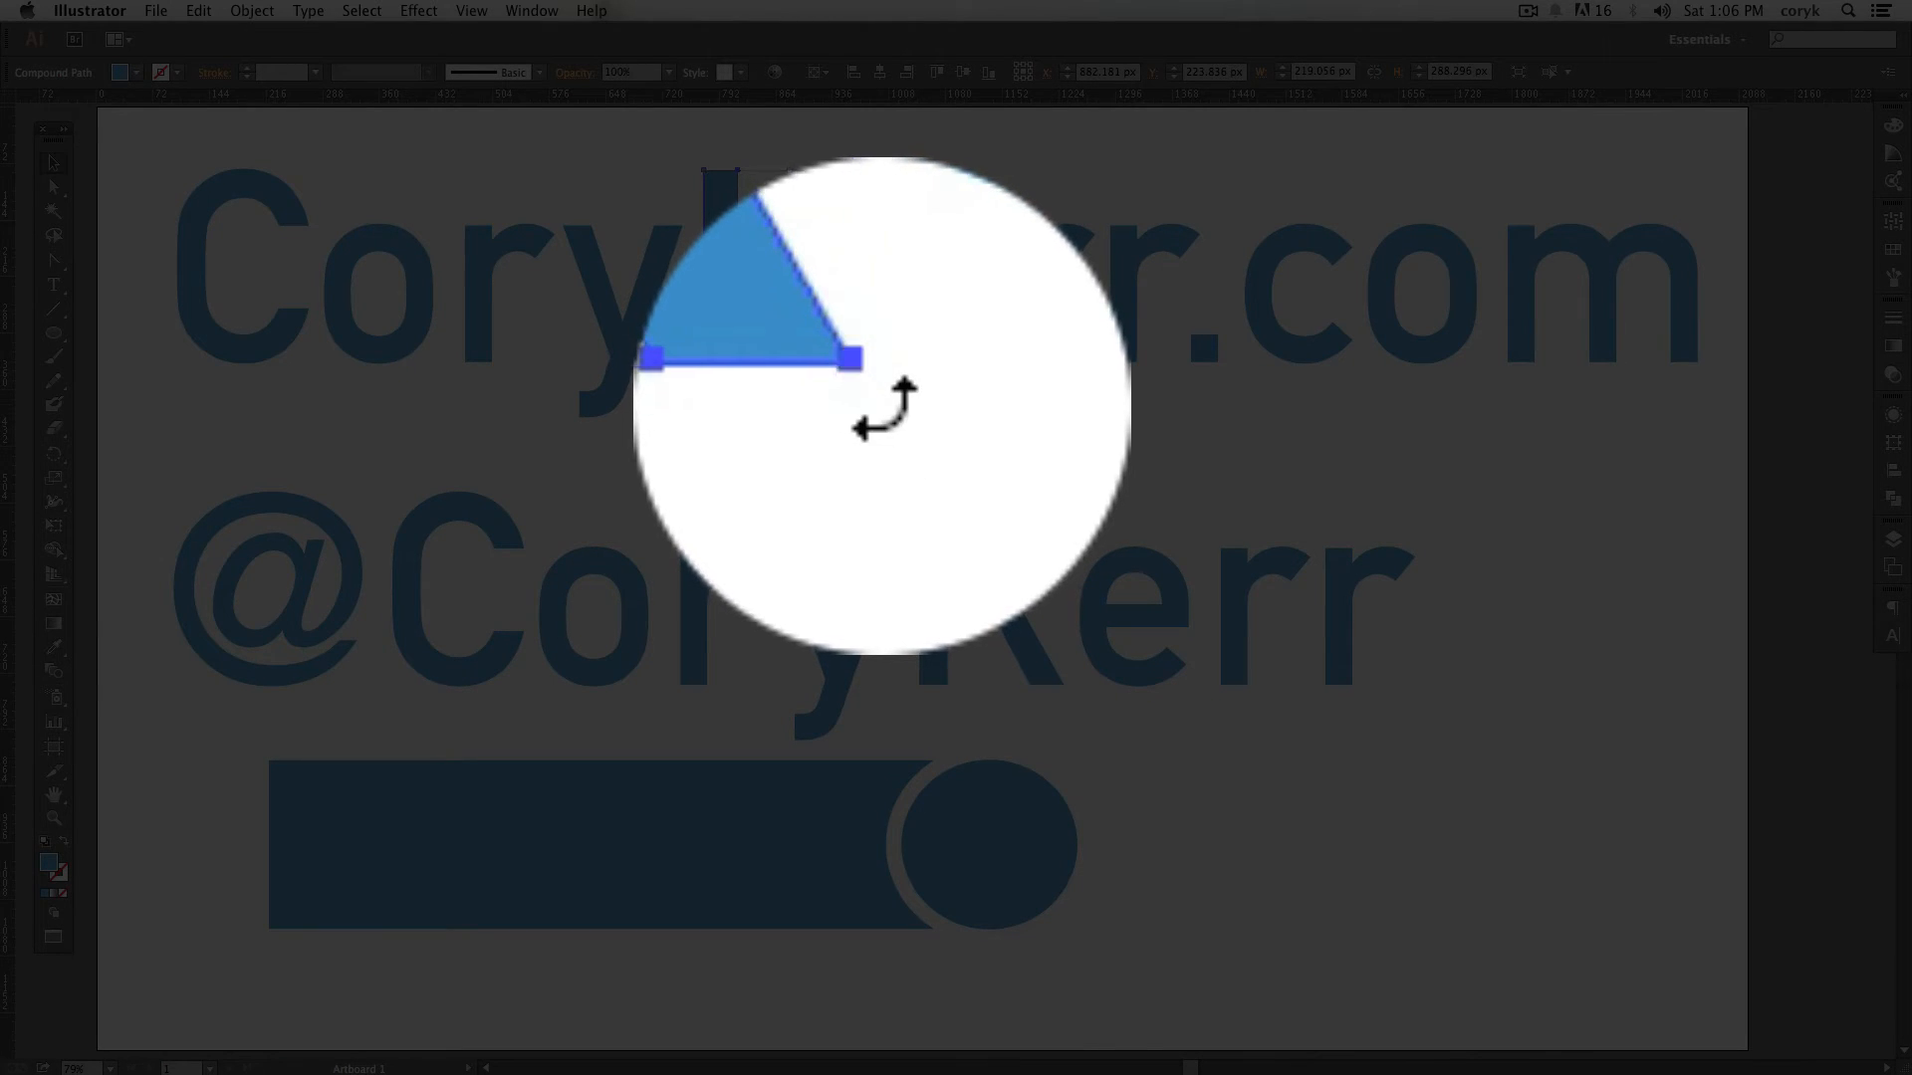
{"action": "mouse_move", "coordinate": [882, 406]}
{"action": "left_mouse_down"}
{"action": "mouse_move", "coordinate": [817, 445]}
{"action": "mouse_move", "coordinate": [911, 291]}
{"action": "mouse_move", "coordinate": [847, 400]}
{"action": "left_mouse_up"}
{"action": "key", "text": "super+z"}
{"action": "key", "text": "super+z"}
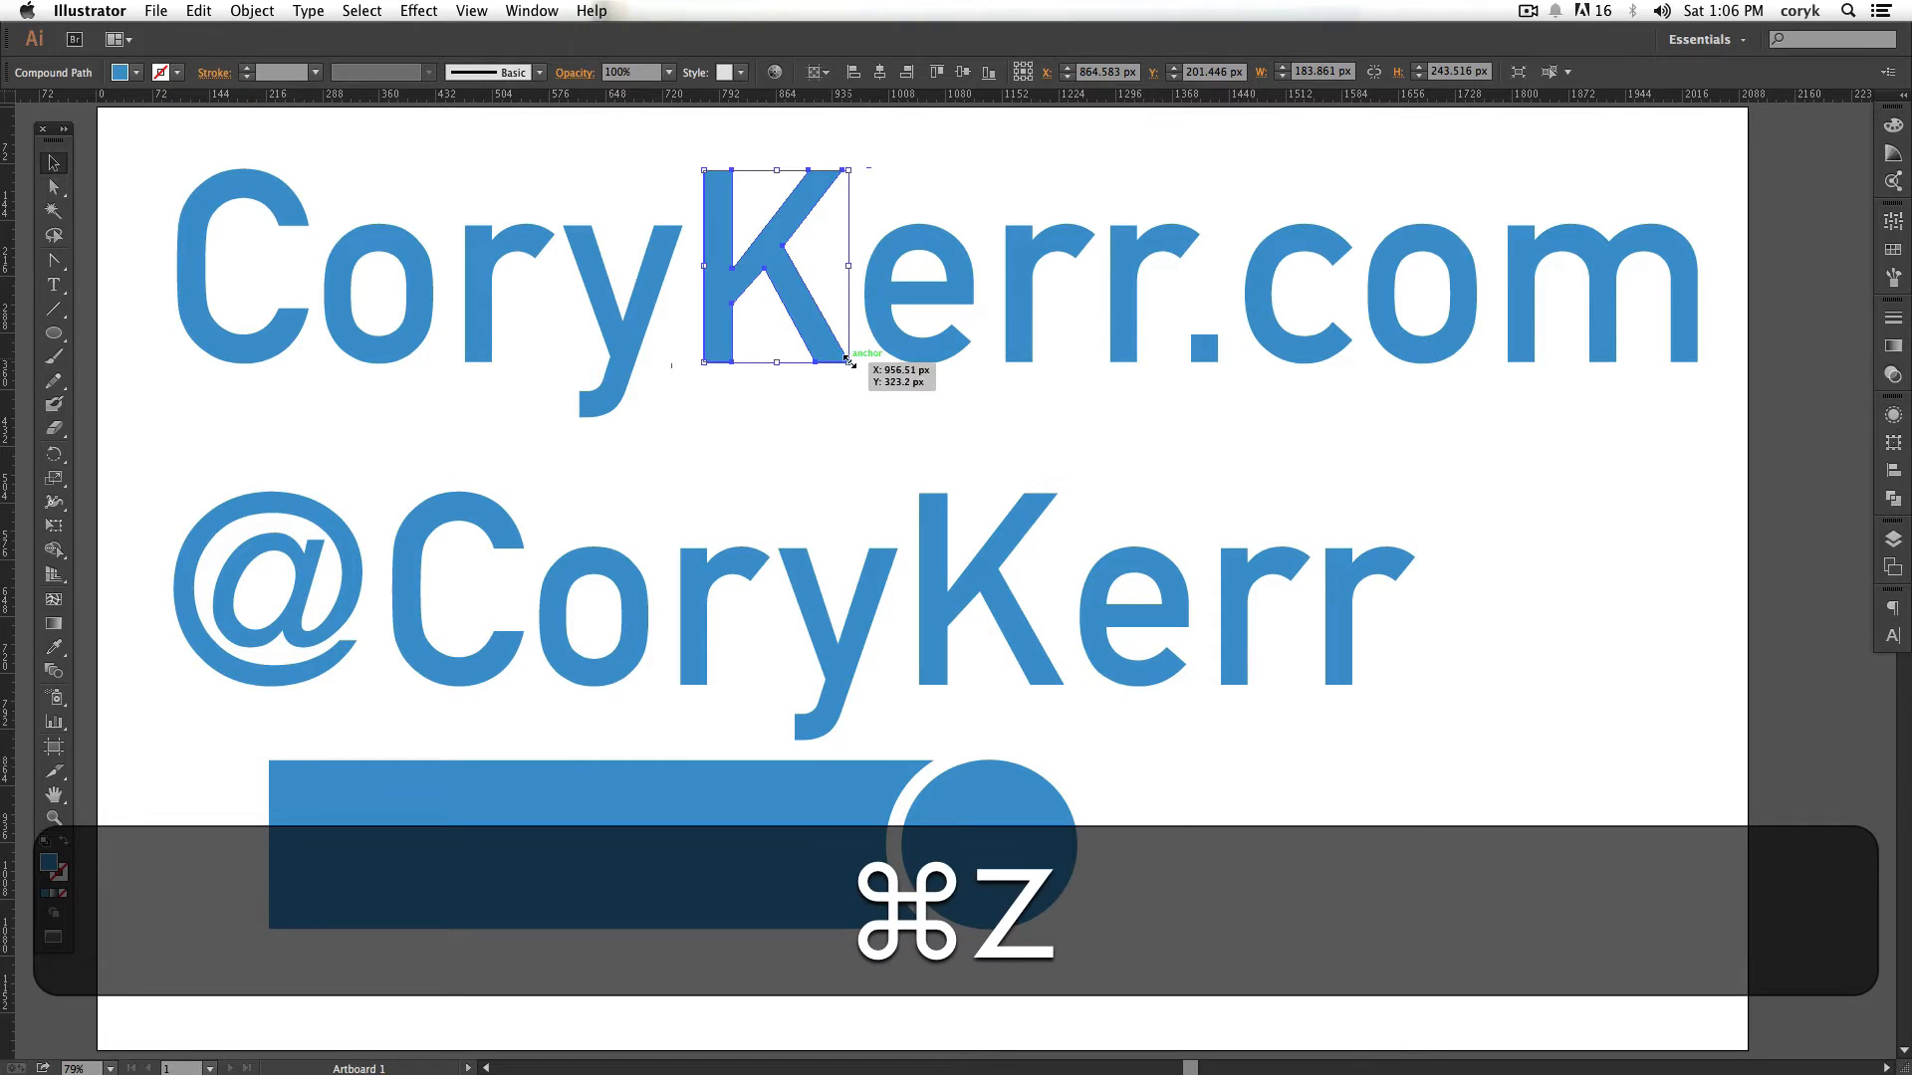
Enlarge the top line's K proportionally from its center until it overlaps the neighboring y and e, and deselect it
{"action": "left_click_drag", "start_coordinate": [852, 367], "coordinate": [935, 436]}
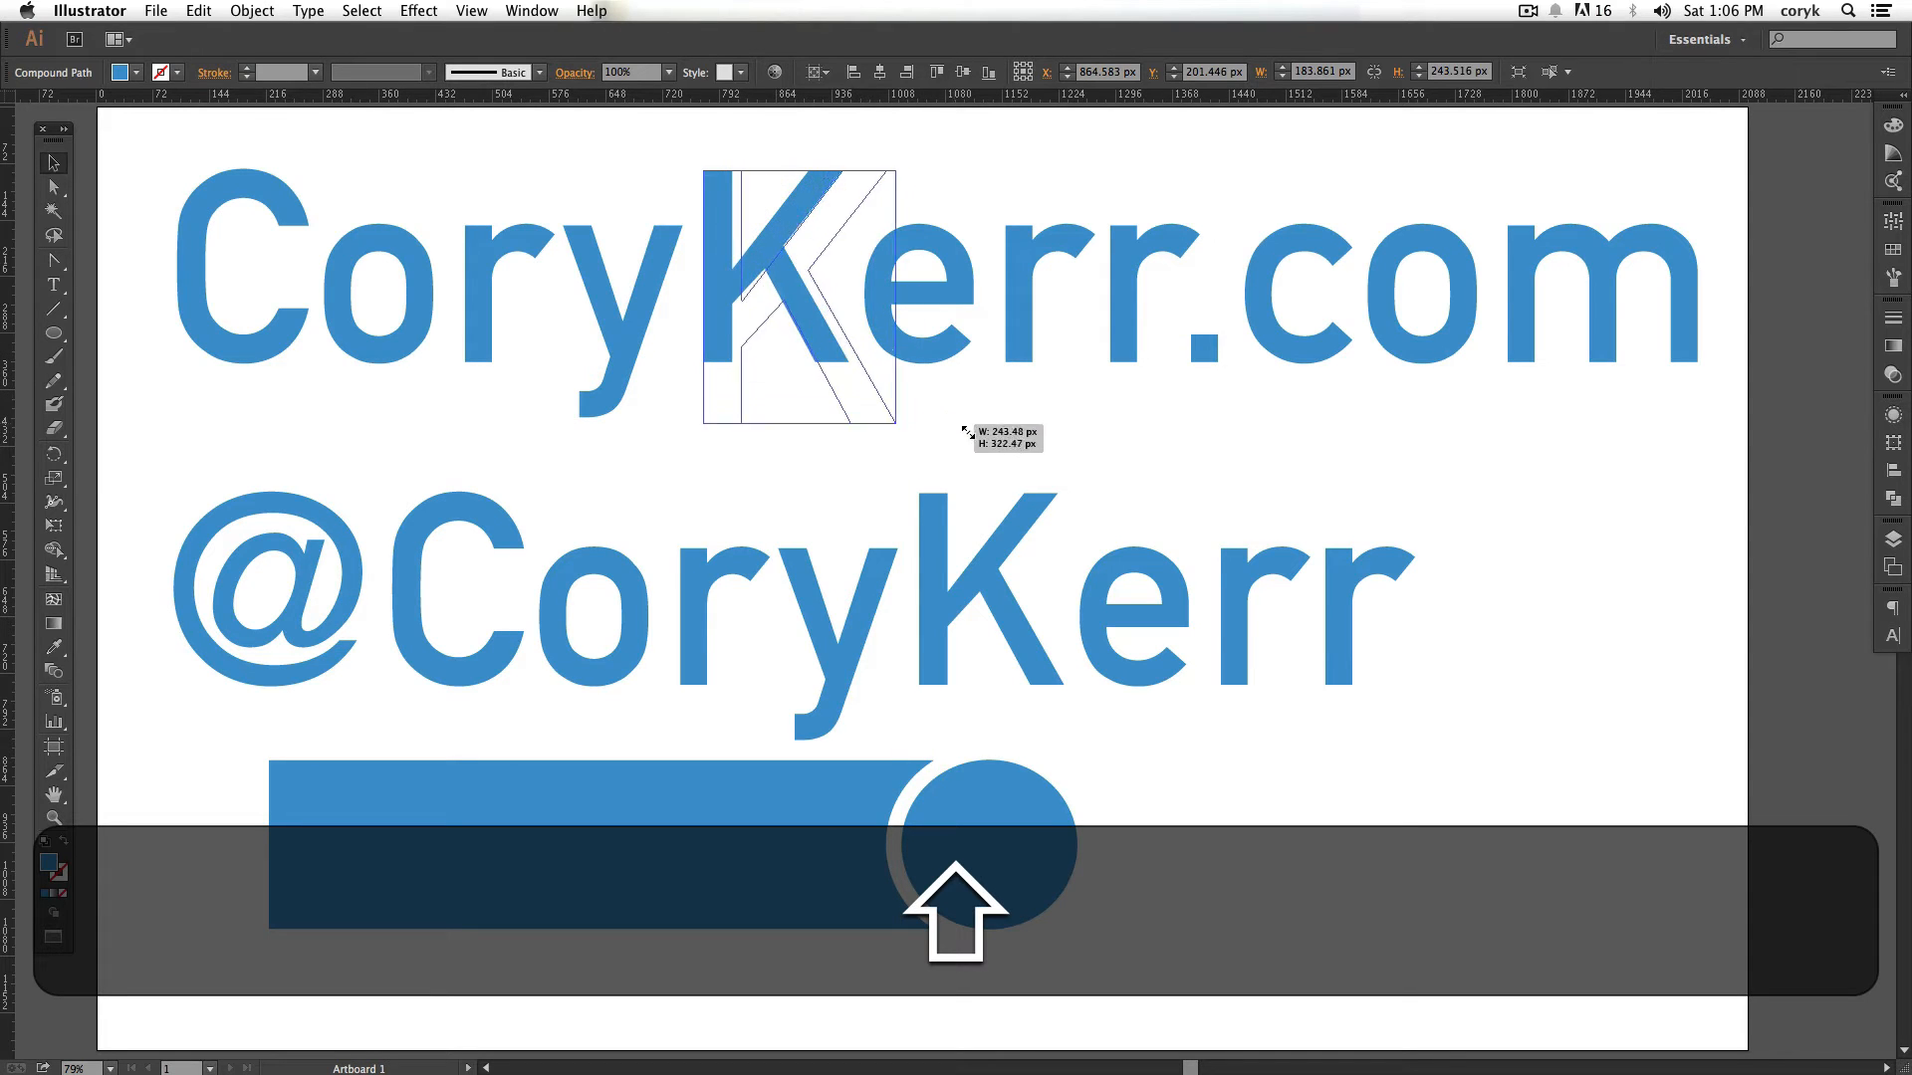
{"action": "left_click_drag", "start_coordinate": [792, 334], "coordinate": [899, 413]}
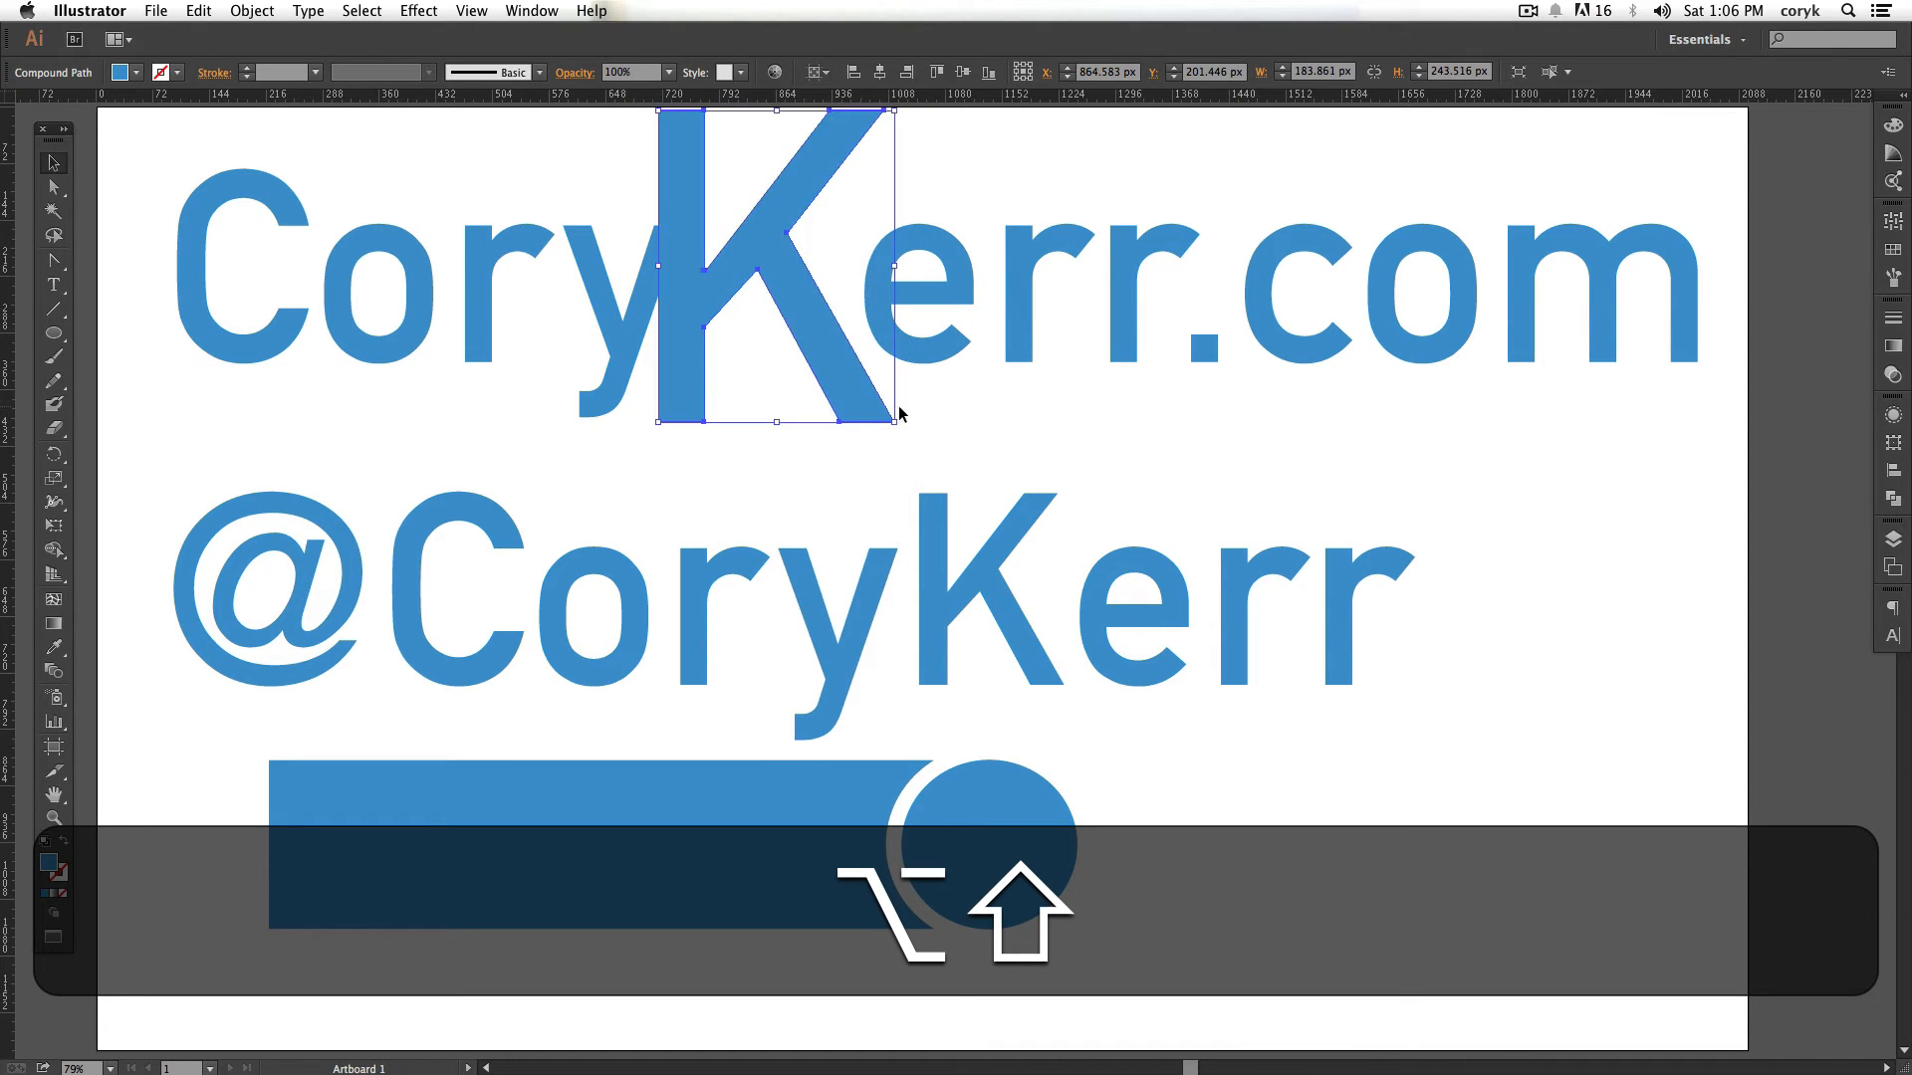
{"action": "left_click", "coordinate": [1121, 786]}
Try extending the blue bar to about 966 px wide by moving its left anchor points outward, and undo it
{"action": "left_click_drag", "start_coordinate": [1127, 757], "coordinate": [683, 986]}
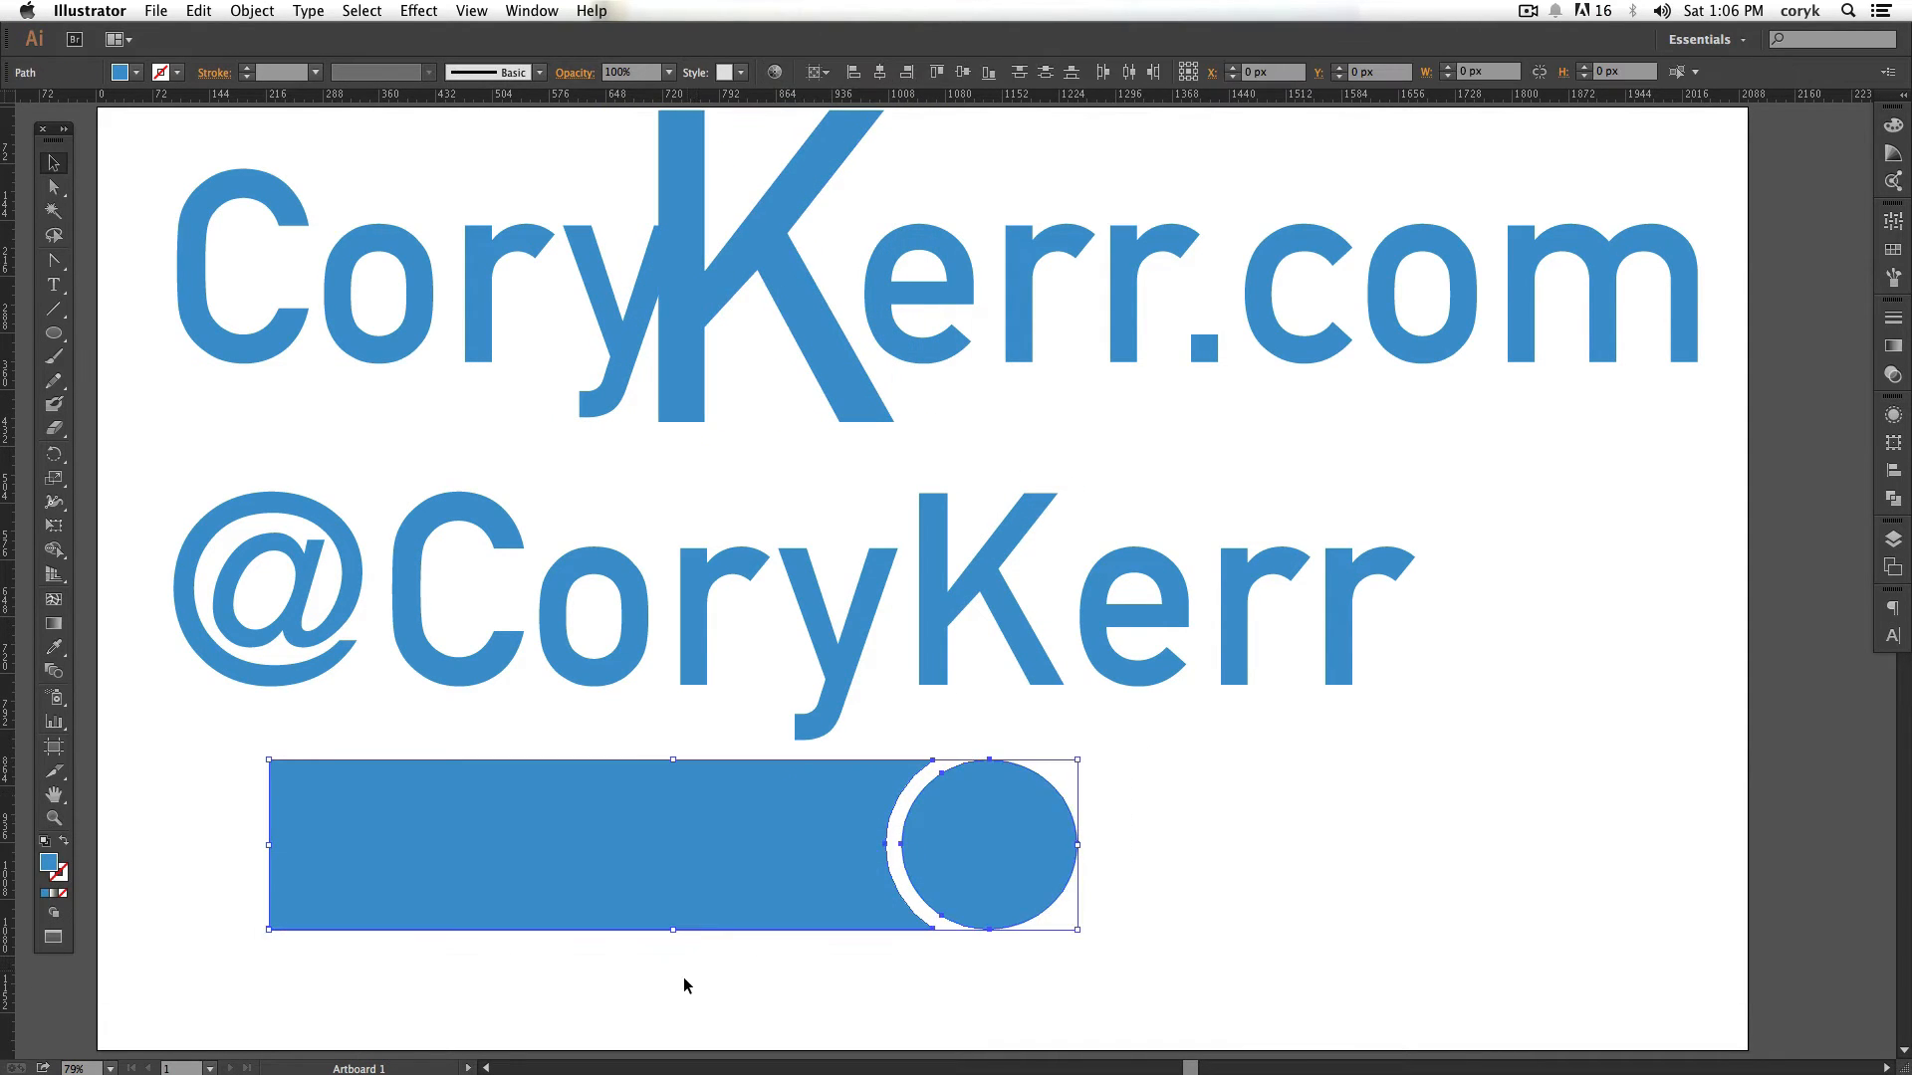
{"action": "key", "text": "a"}
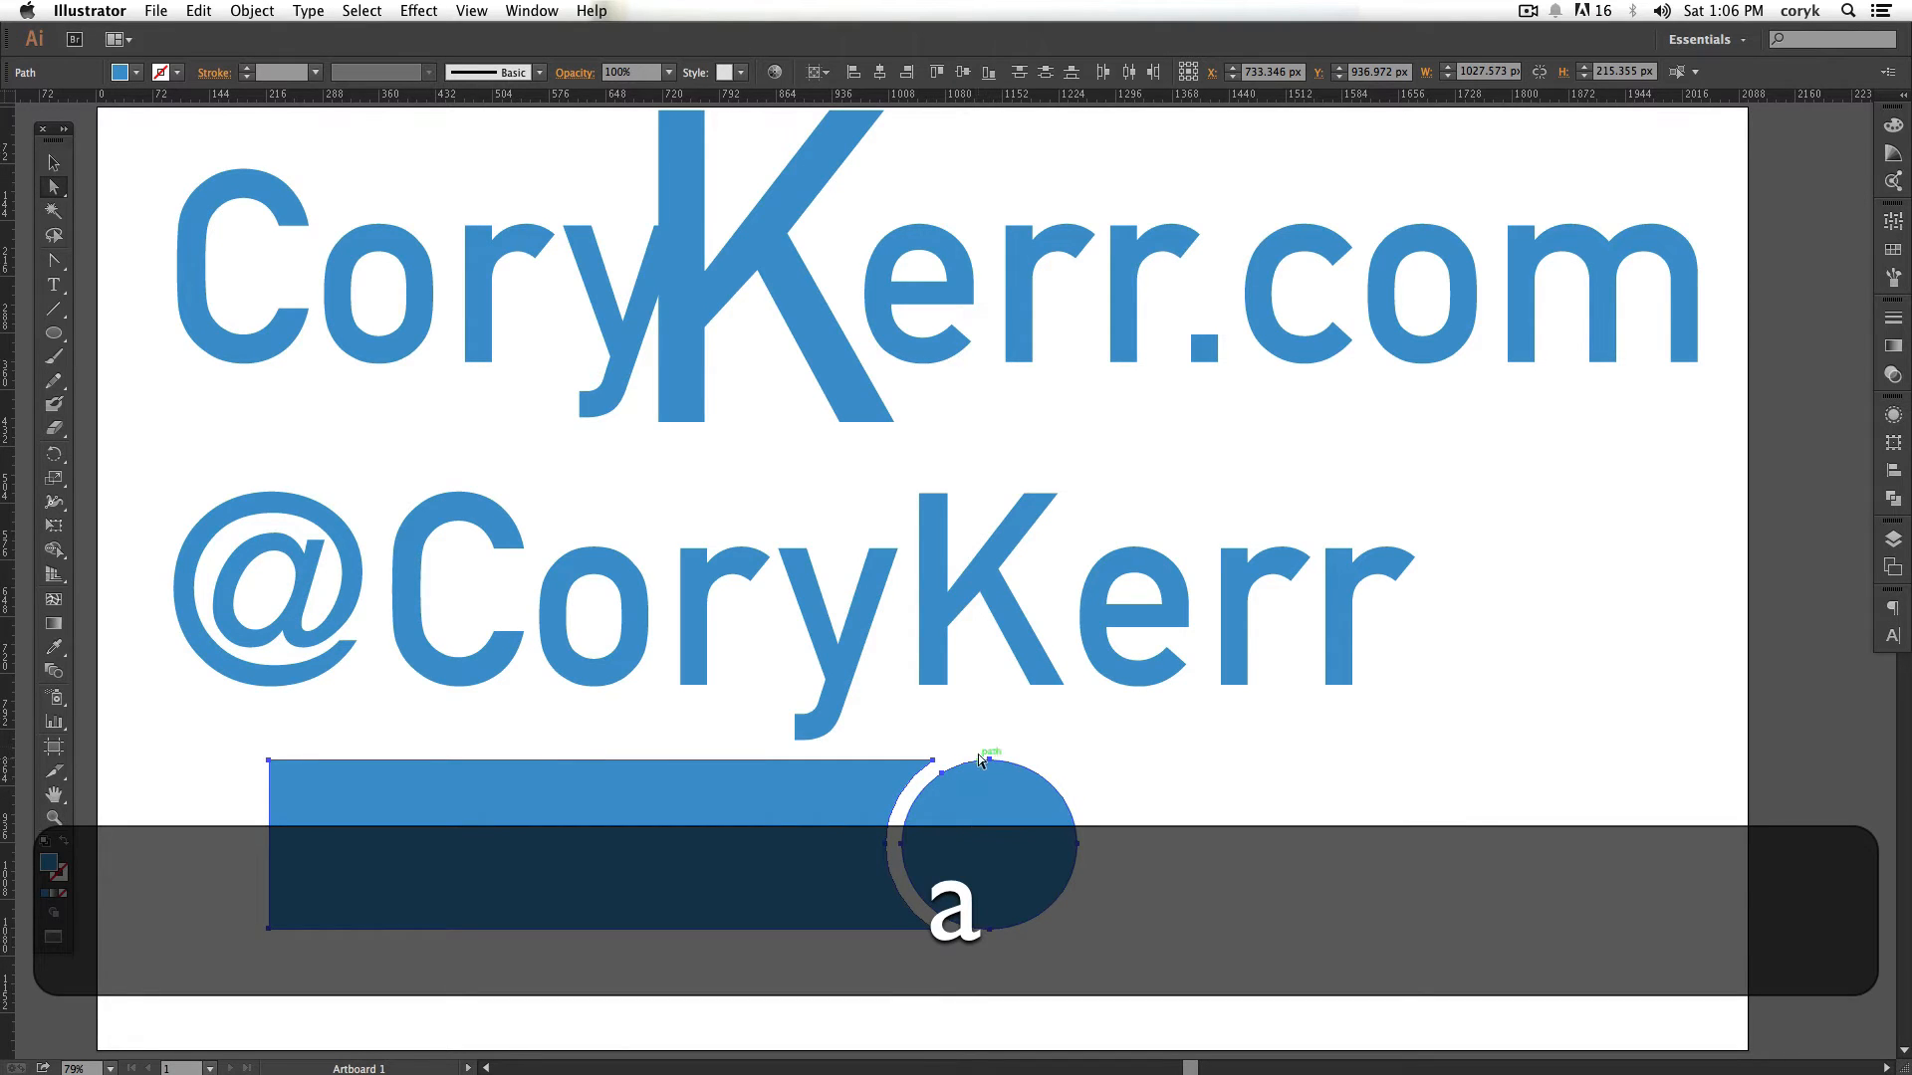
{"action": "left_click", "coordinate": [933, 761]}
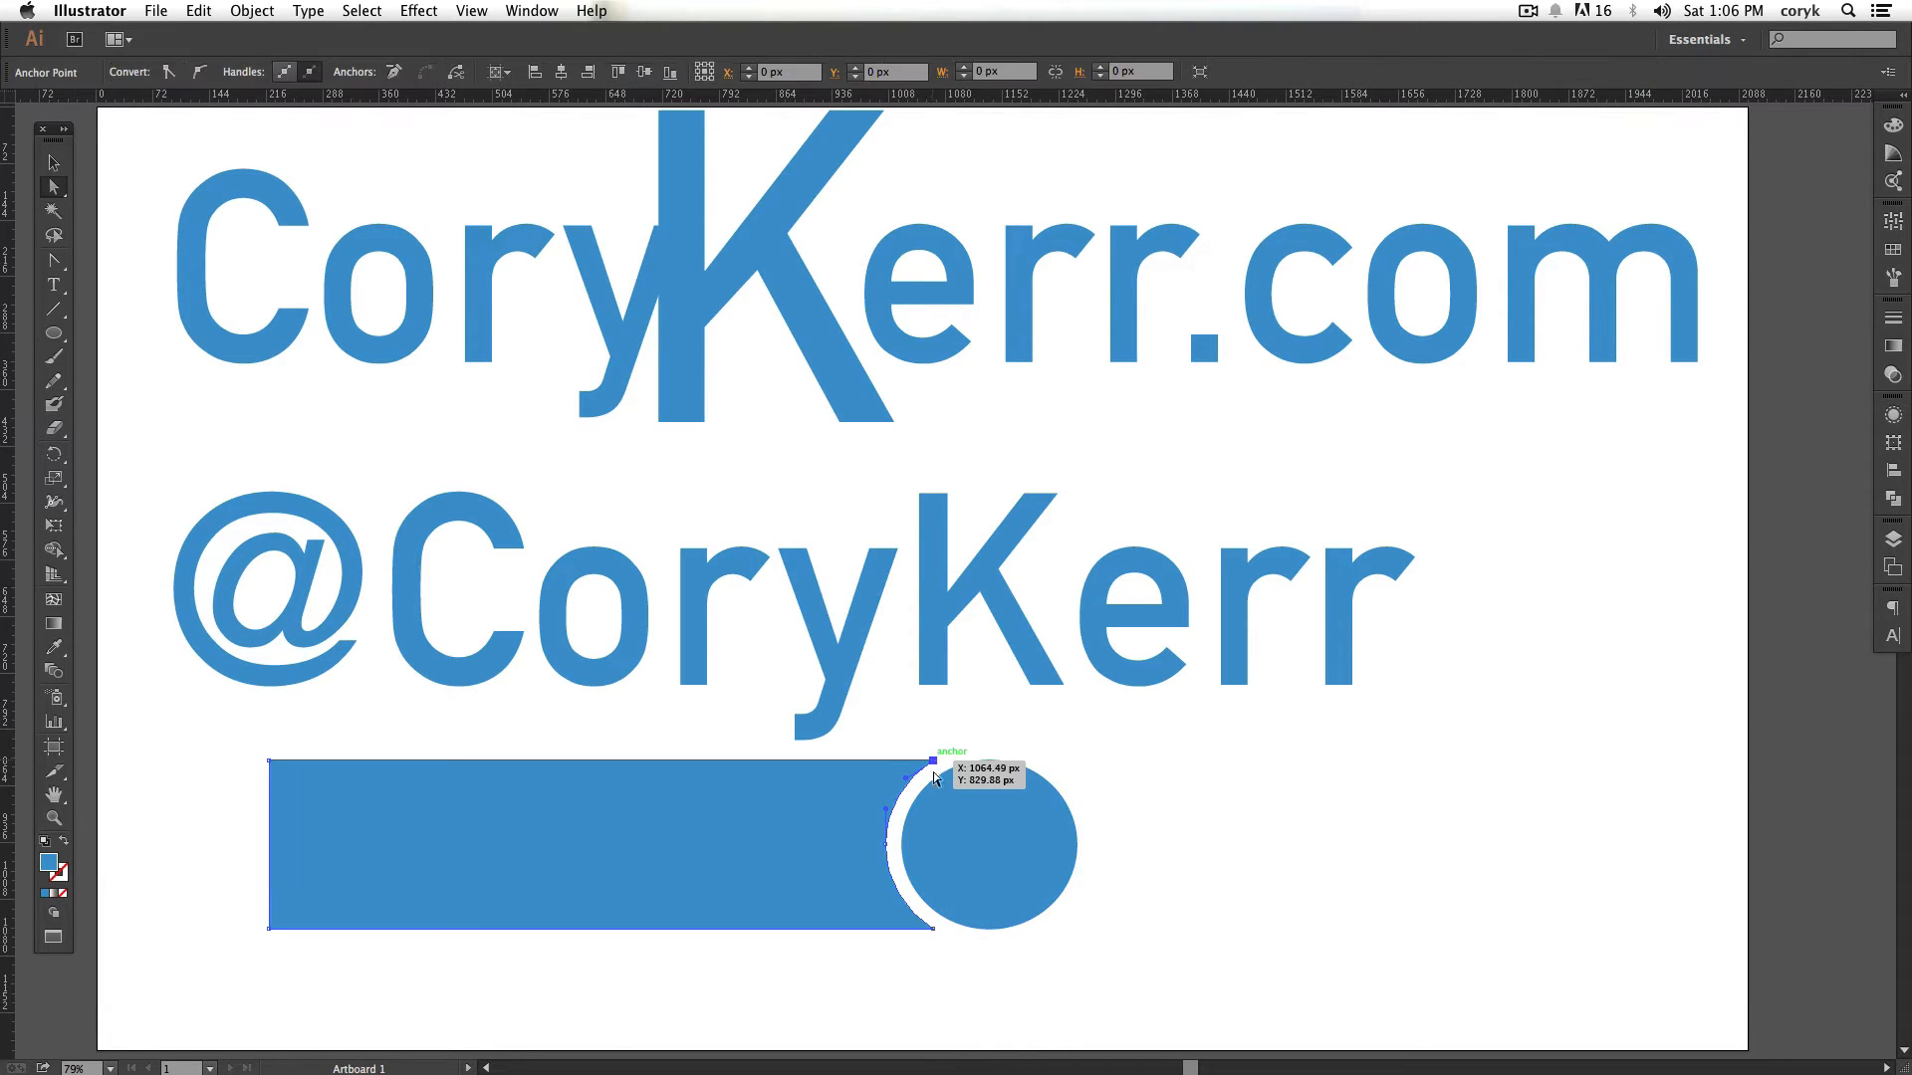
{"action": "left_click_drag", "start_coordinate": [330, 953], "coordinate": [173, 936]}
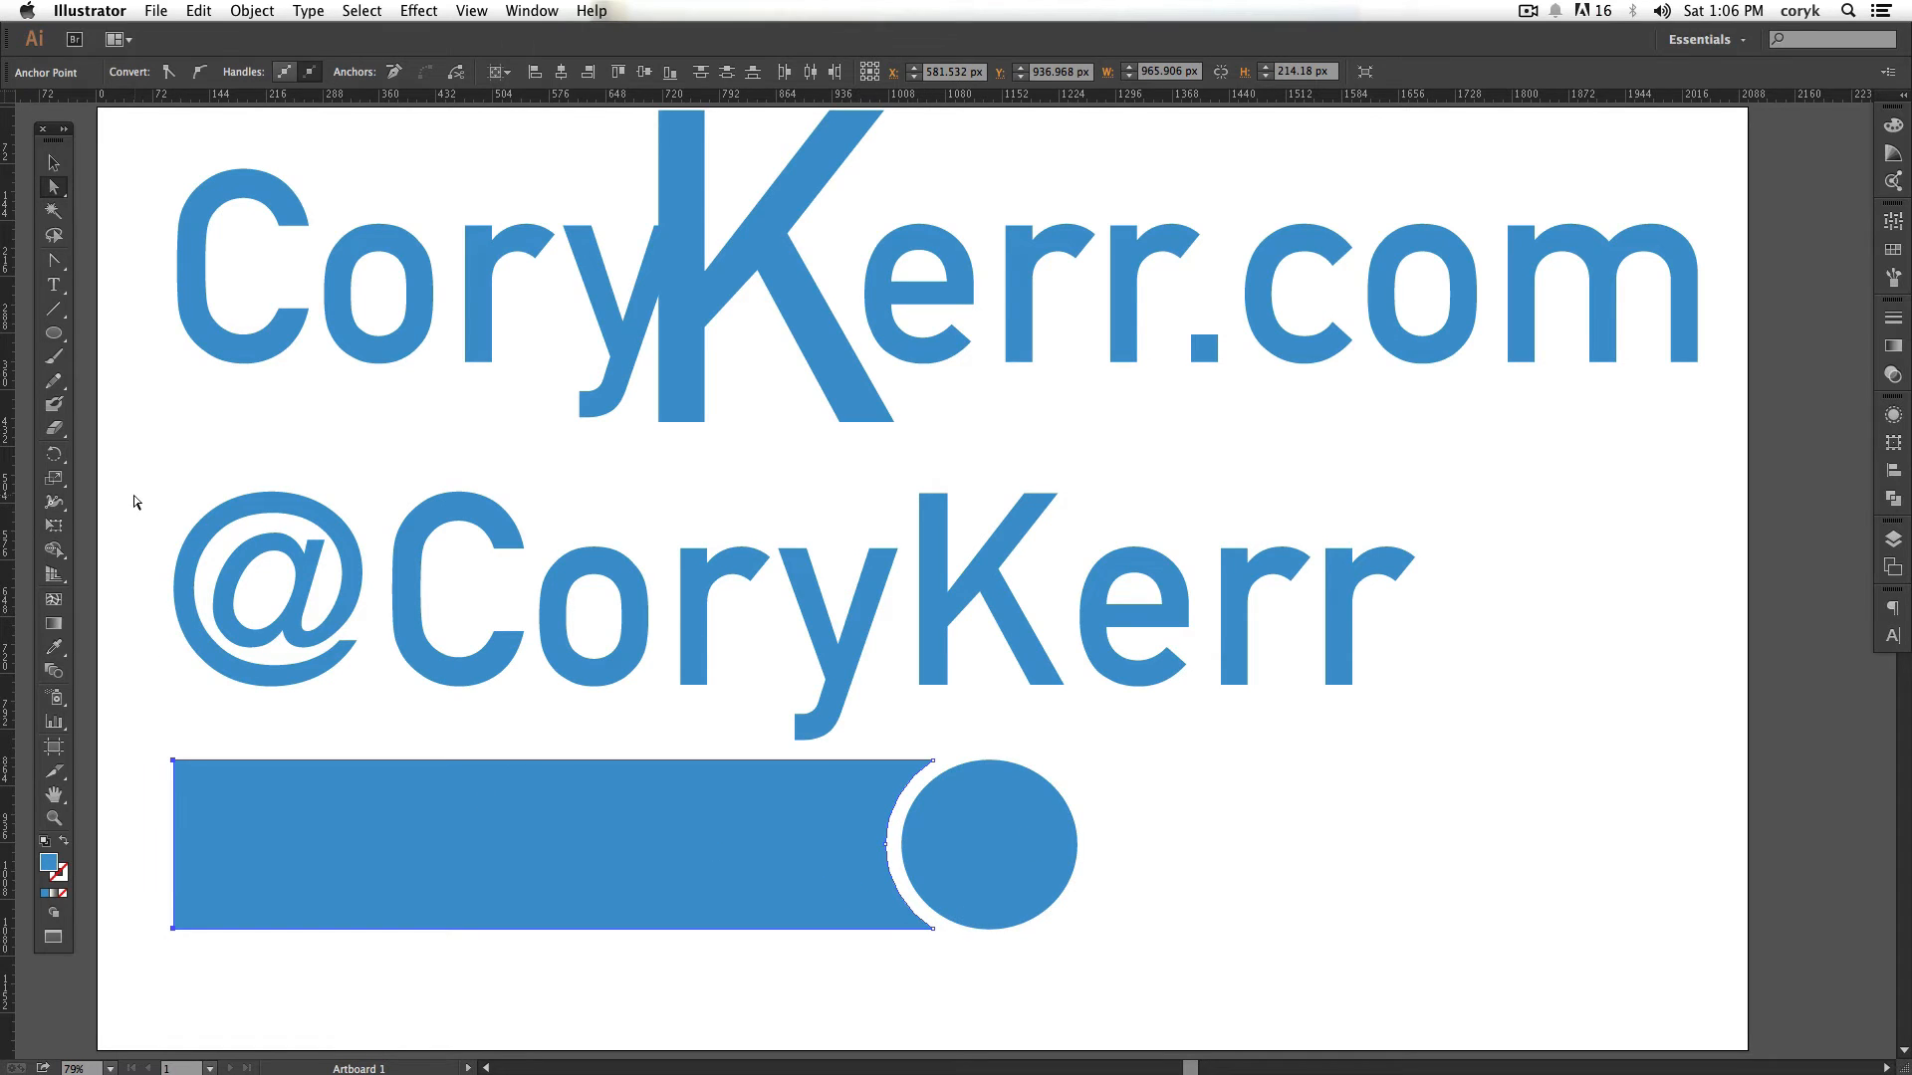
{"action": "key", "text": "super+z"}
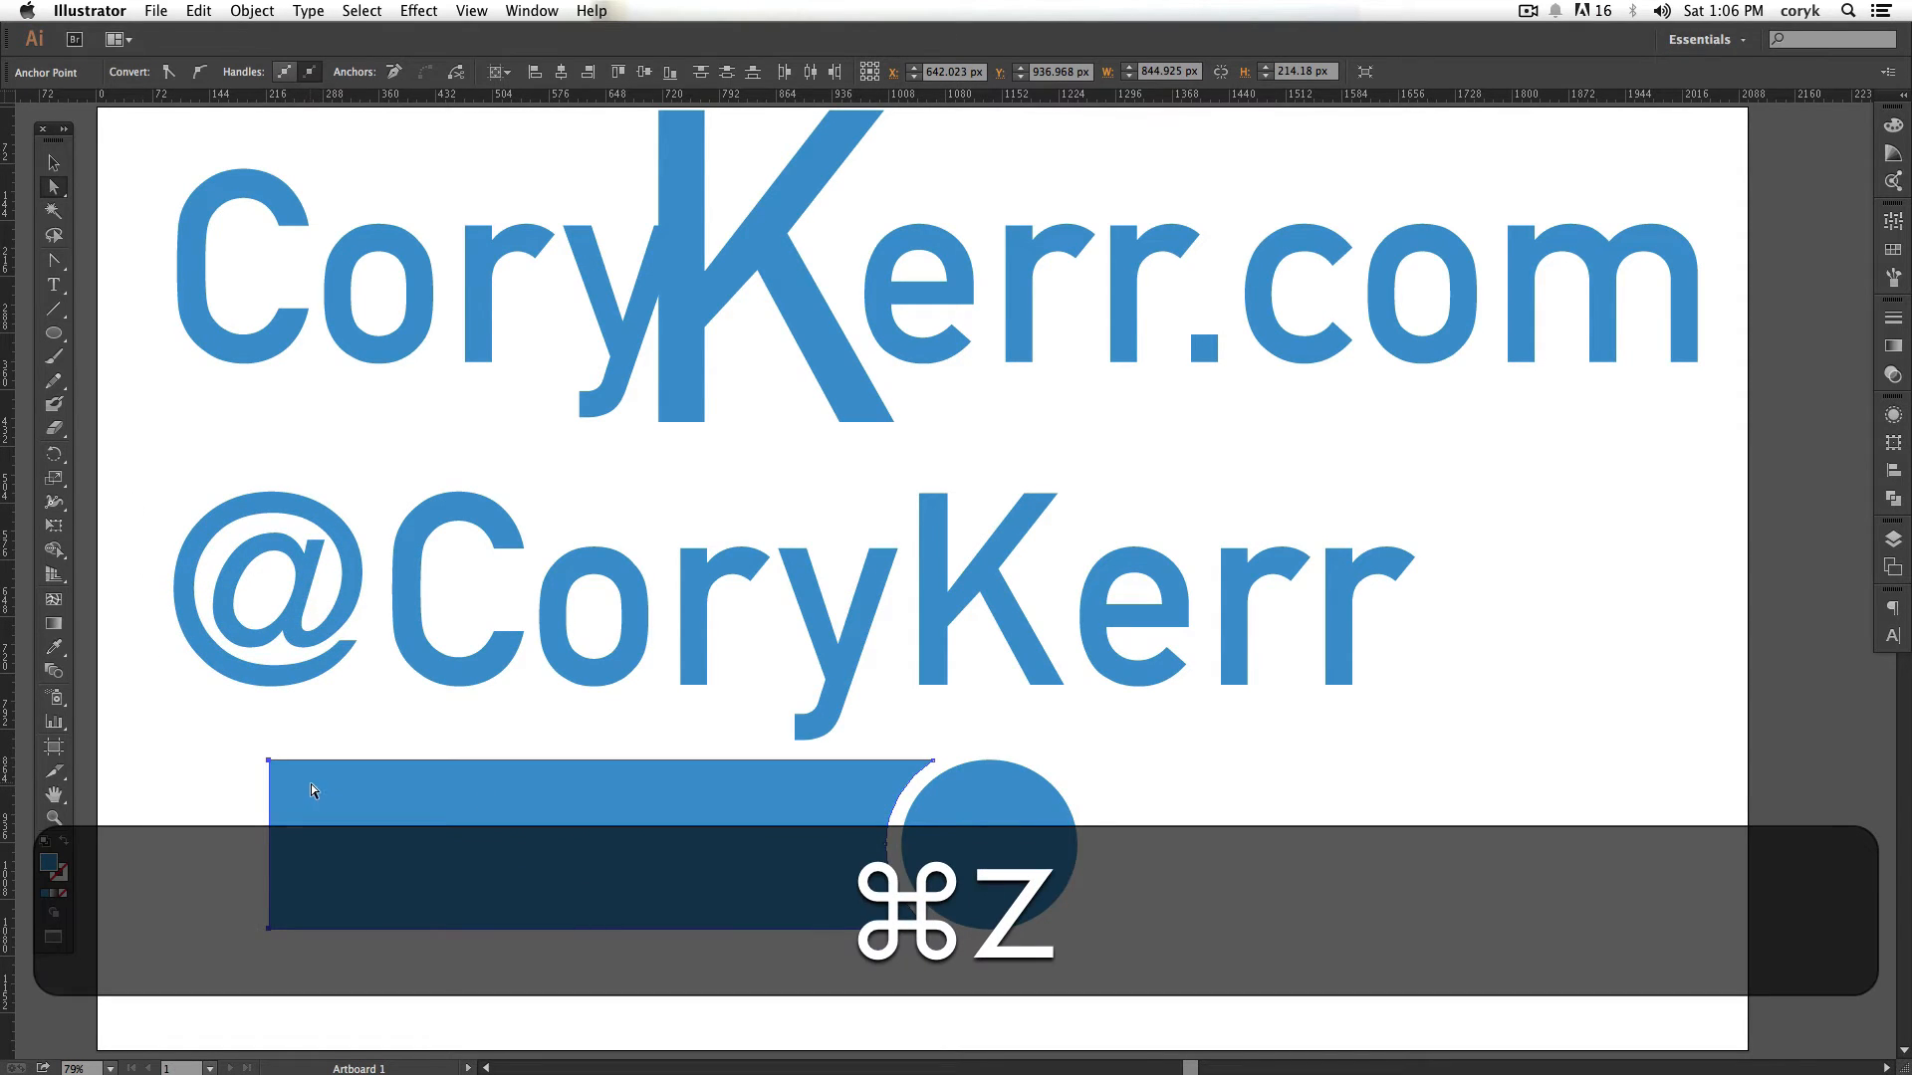
Try widening the blue bar leftward to about 1049 px by scaling its bounding box, undo the scaling, and deselect the bar
{"action": "key", "text": "v"}
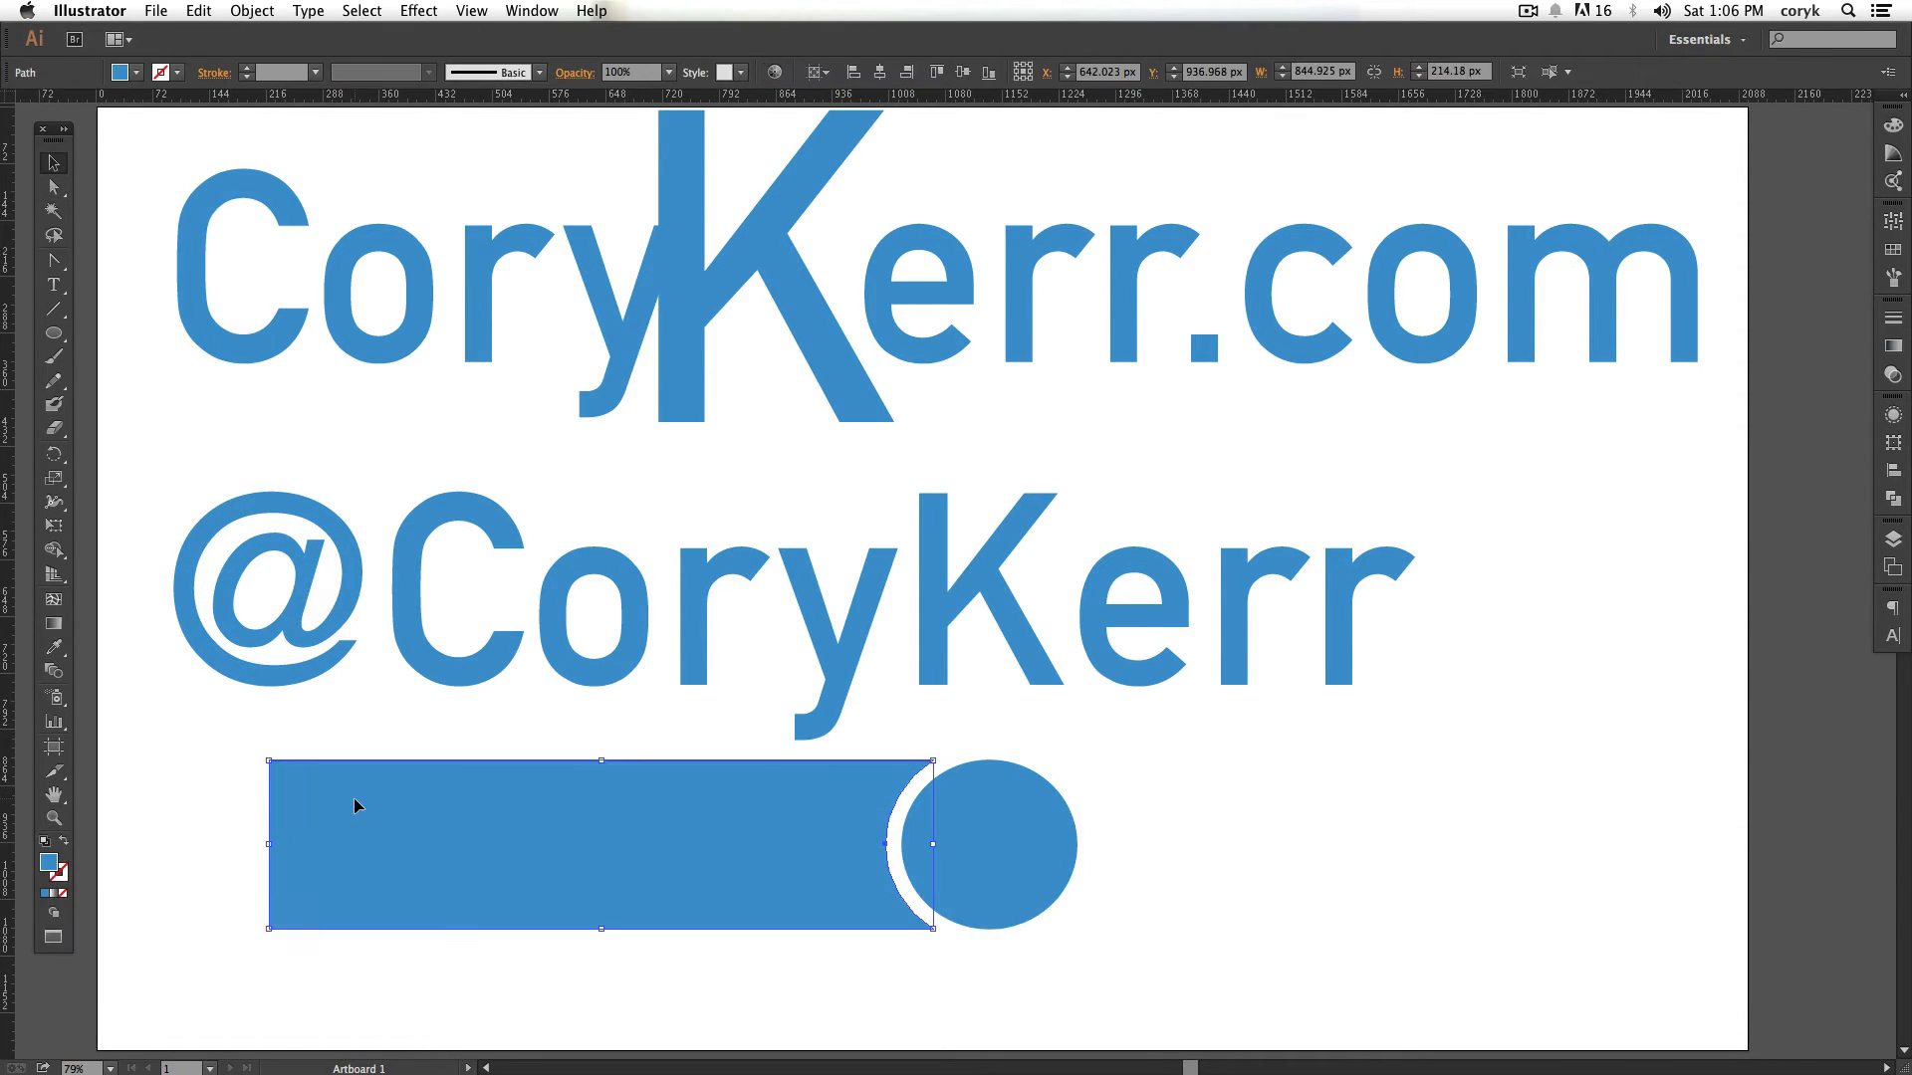
{"action": "left_click_drag", "start_coordinate": [271, 849], "coordinate": [108, 854]}
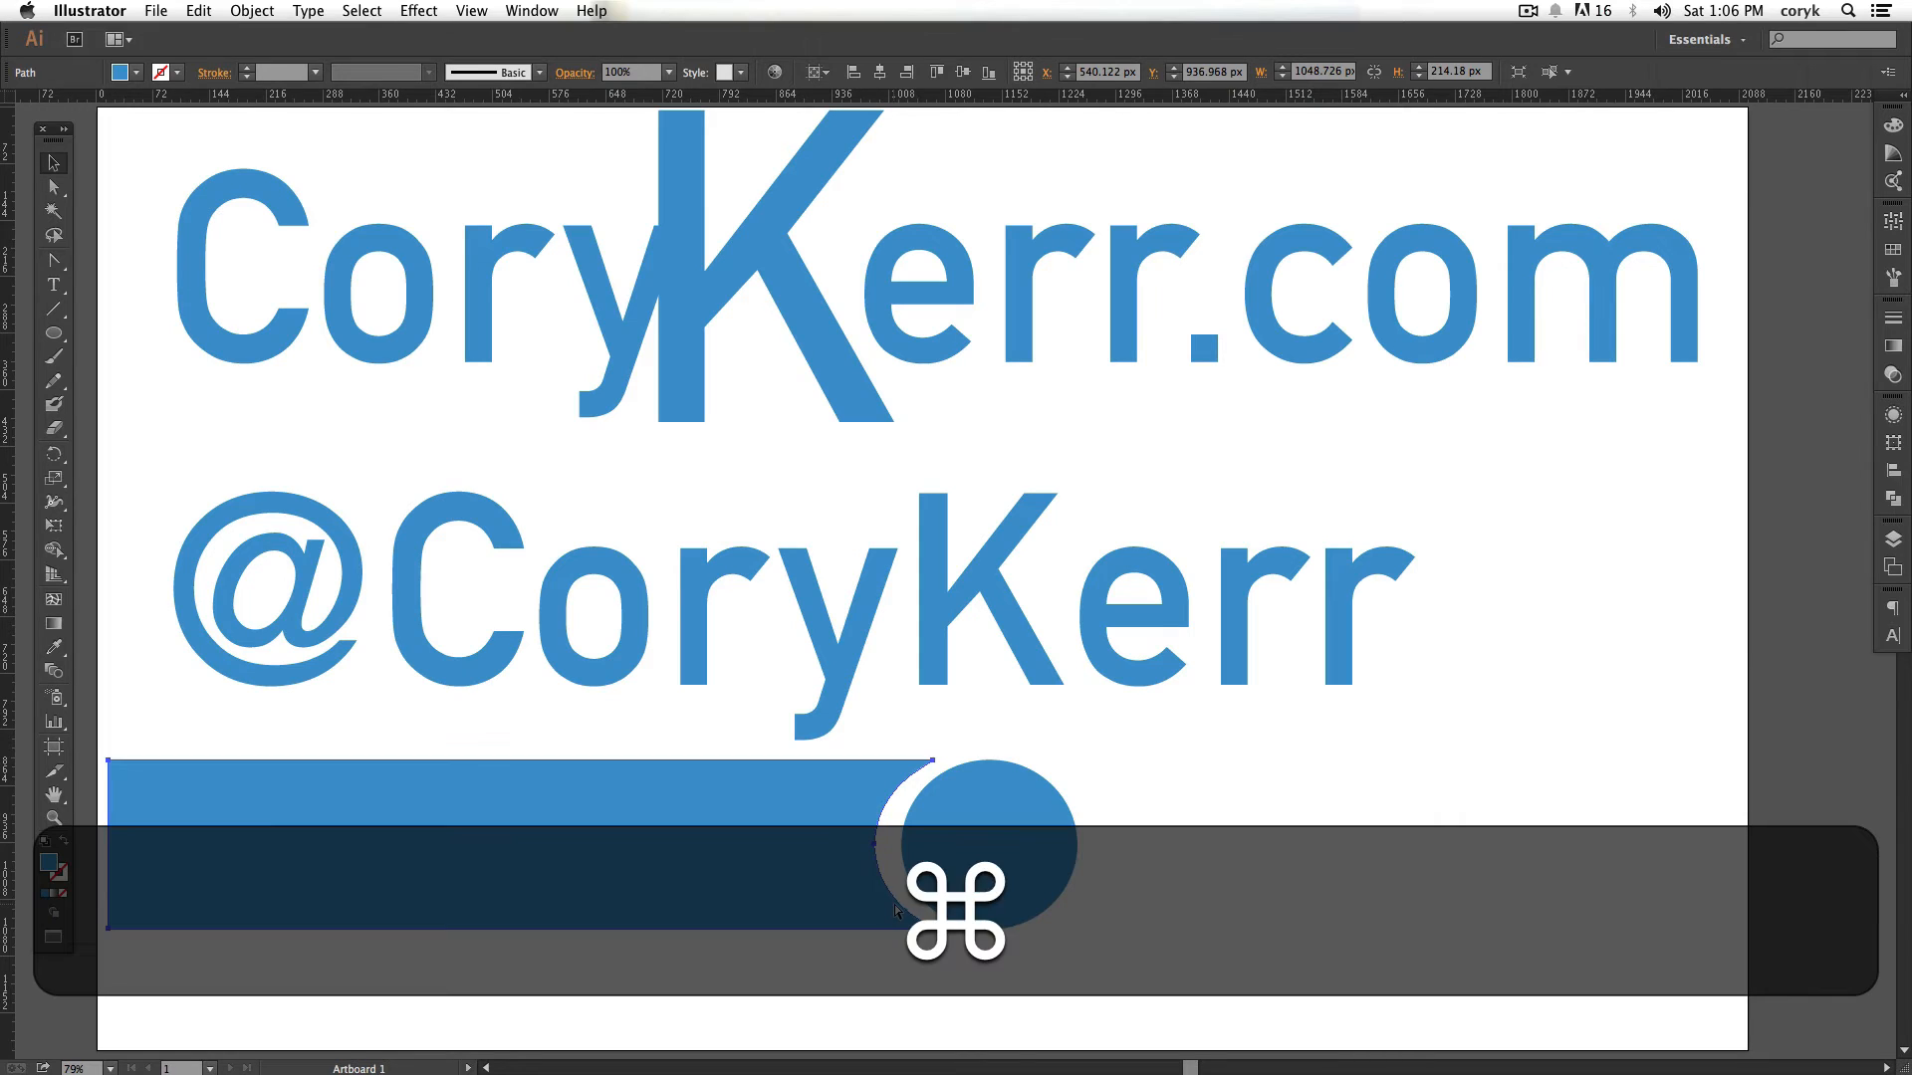
{"action": "key", "text": "super+z"}
{"action": "left_click", "coordinate": [209, 830]}
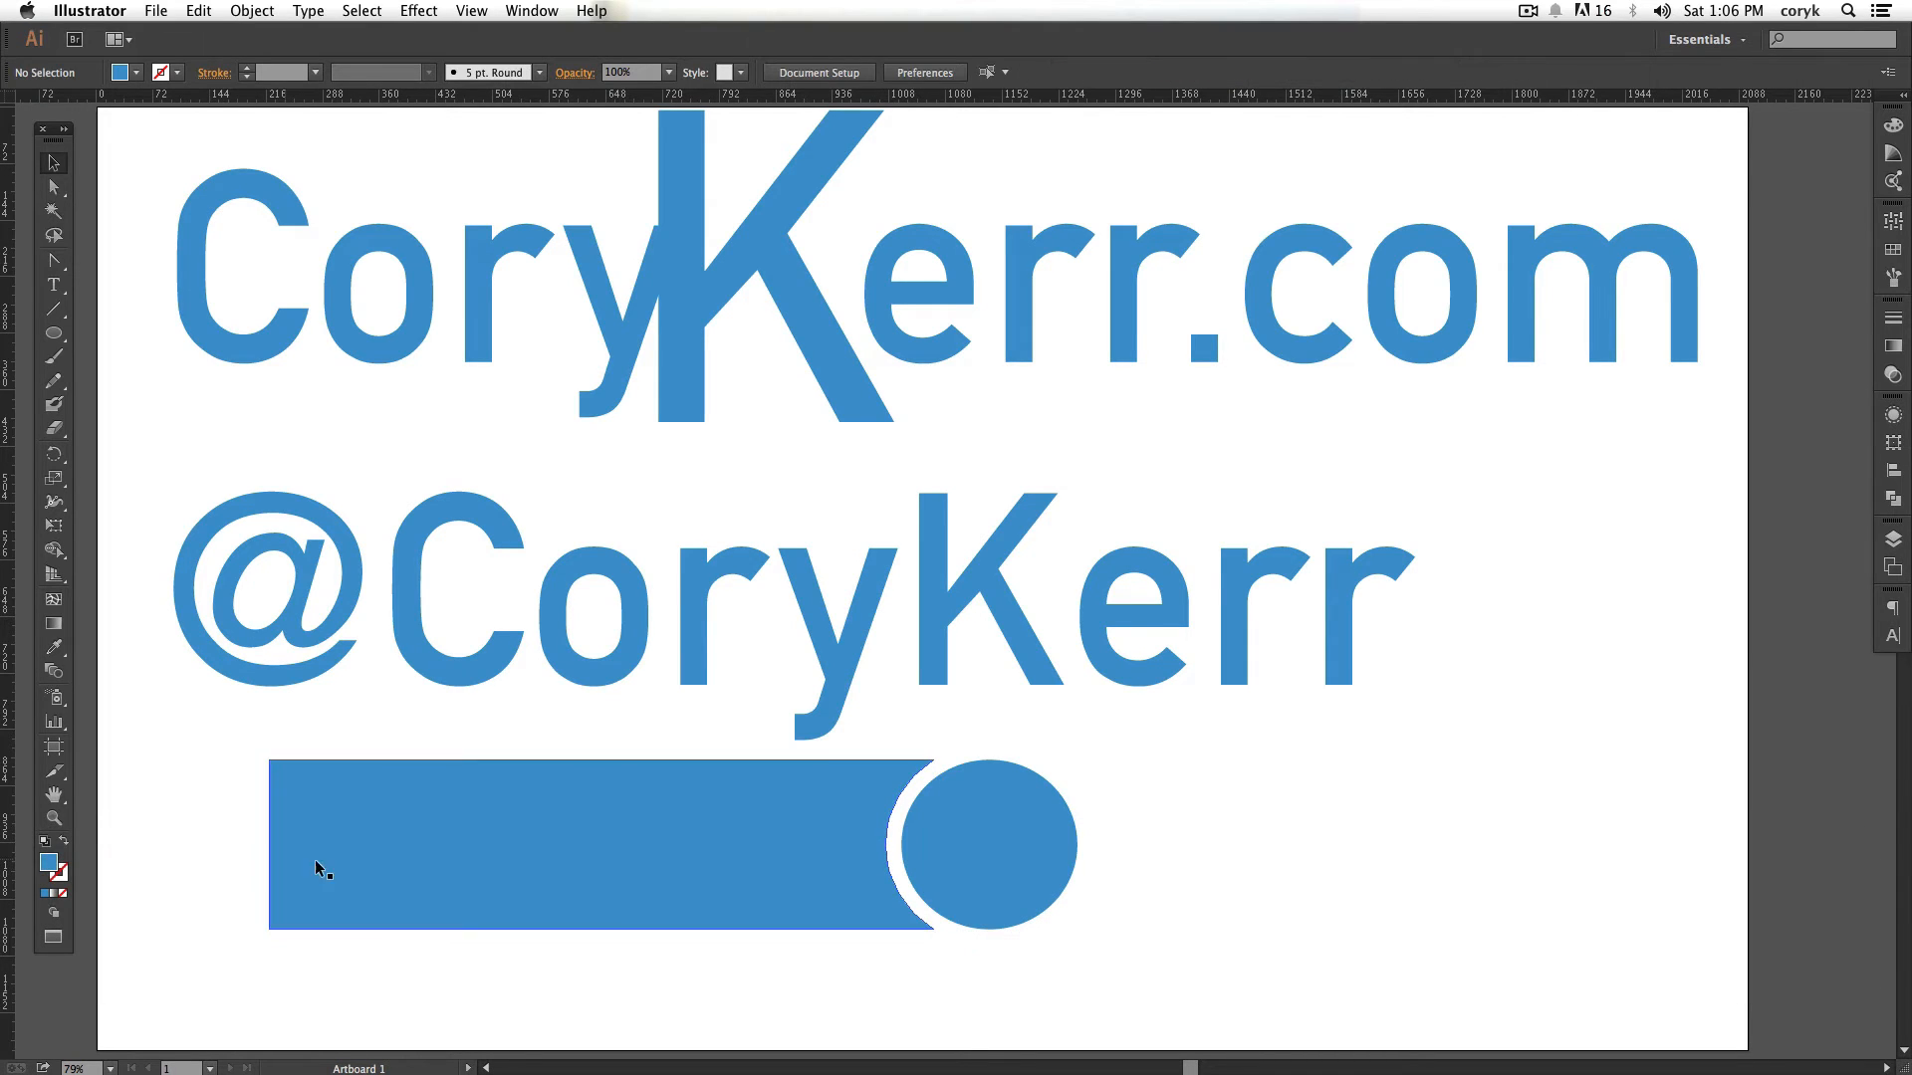
Move only the bar's two left corner anchors straight left, making the bar about 966 px wide with its curved end intact
{"action": "key", "text": "a"}
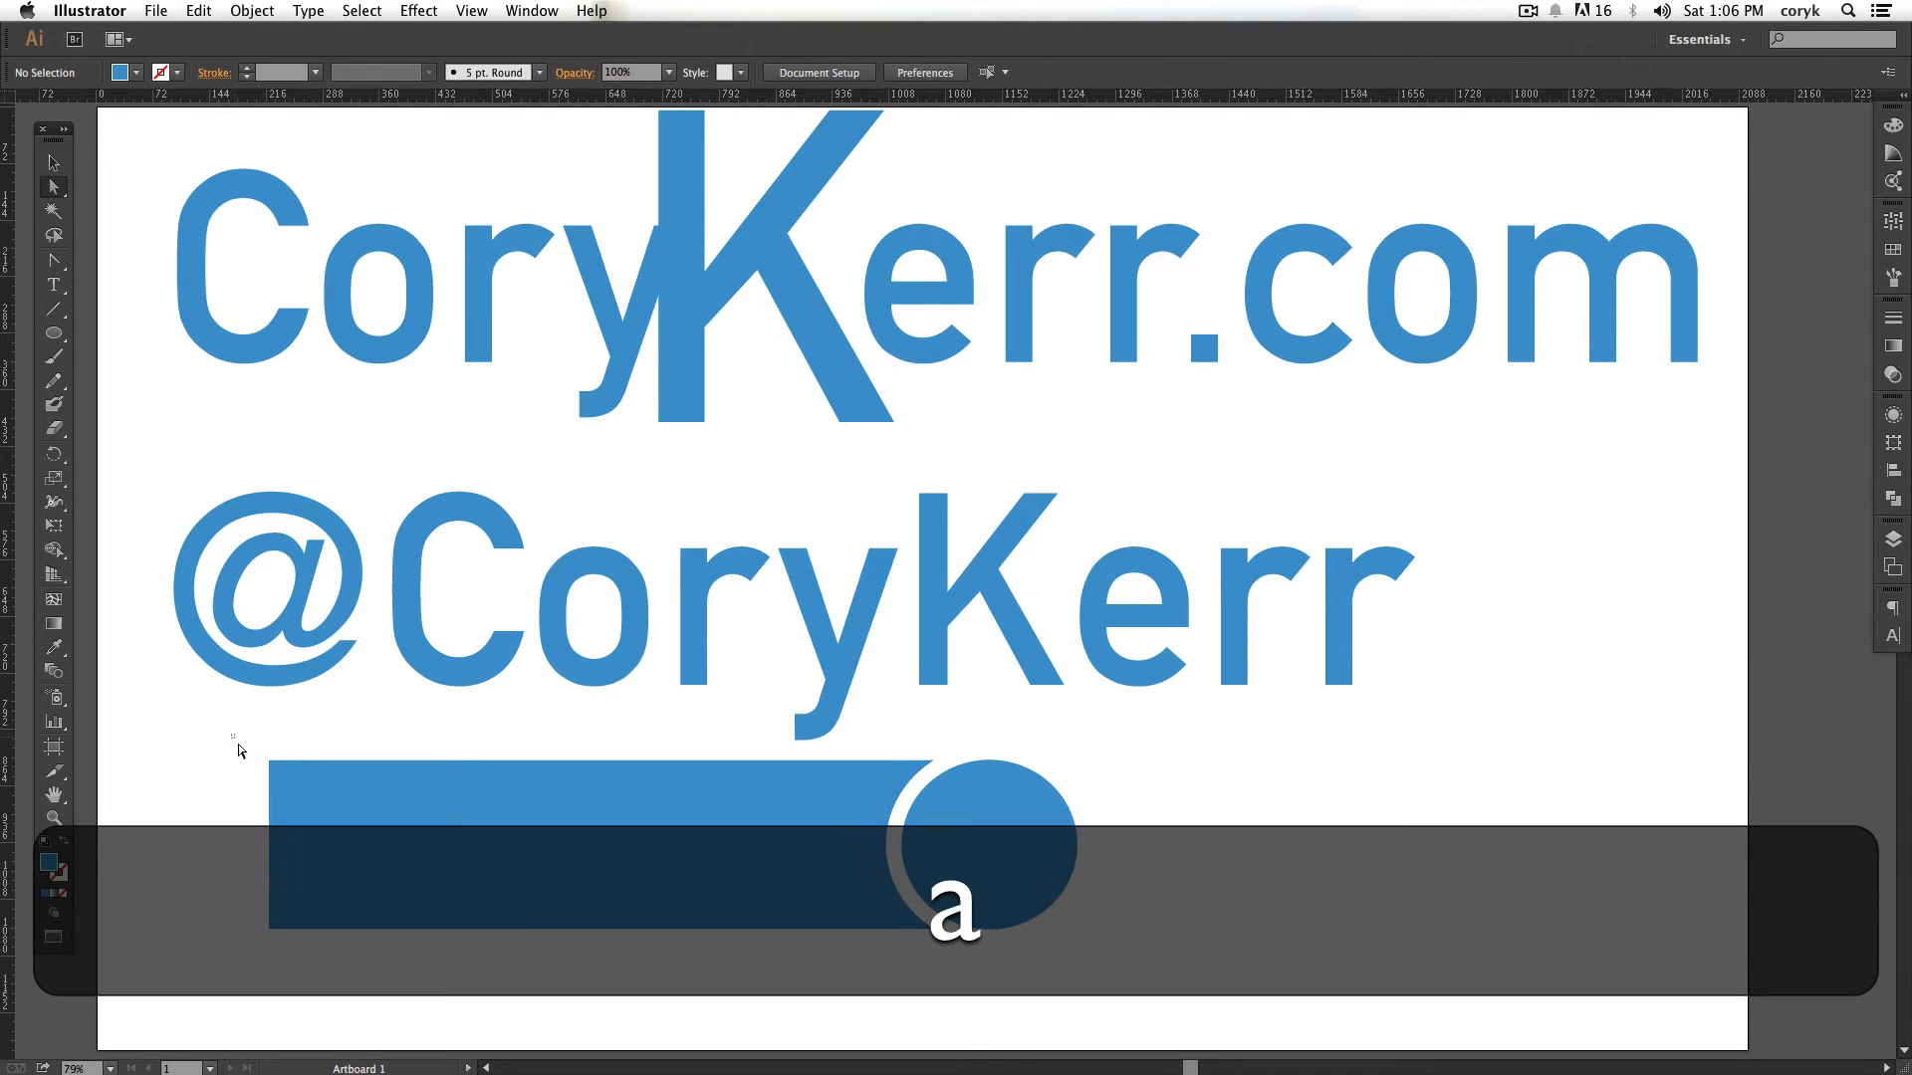
{"action": "left_click_drag", "start_coordinate": [234, 747], "coordinate": [173, 940]}
{"action": "key", "text": "shift"}
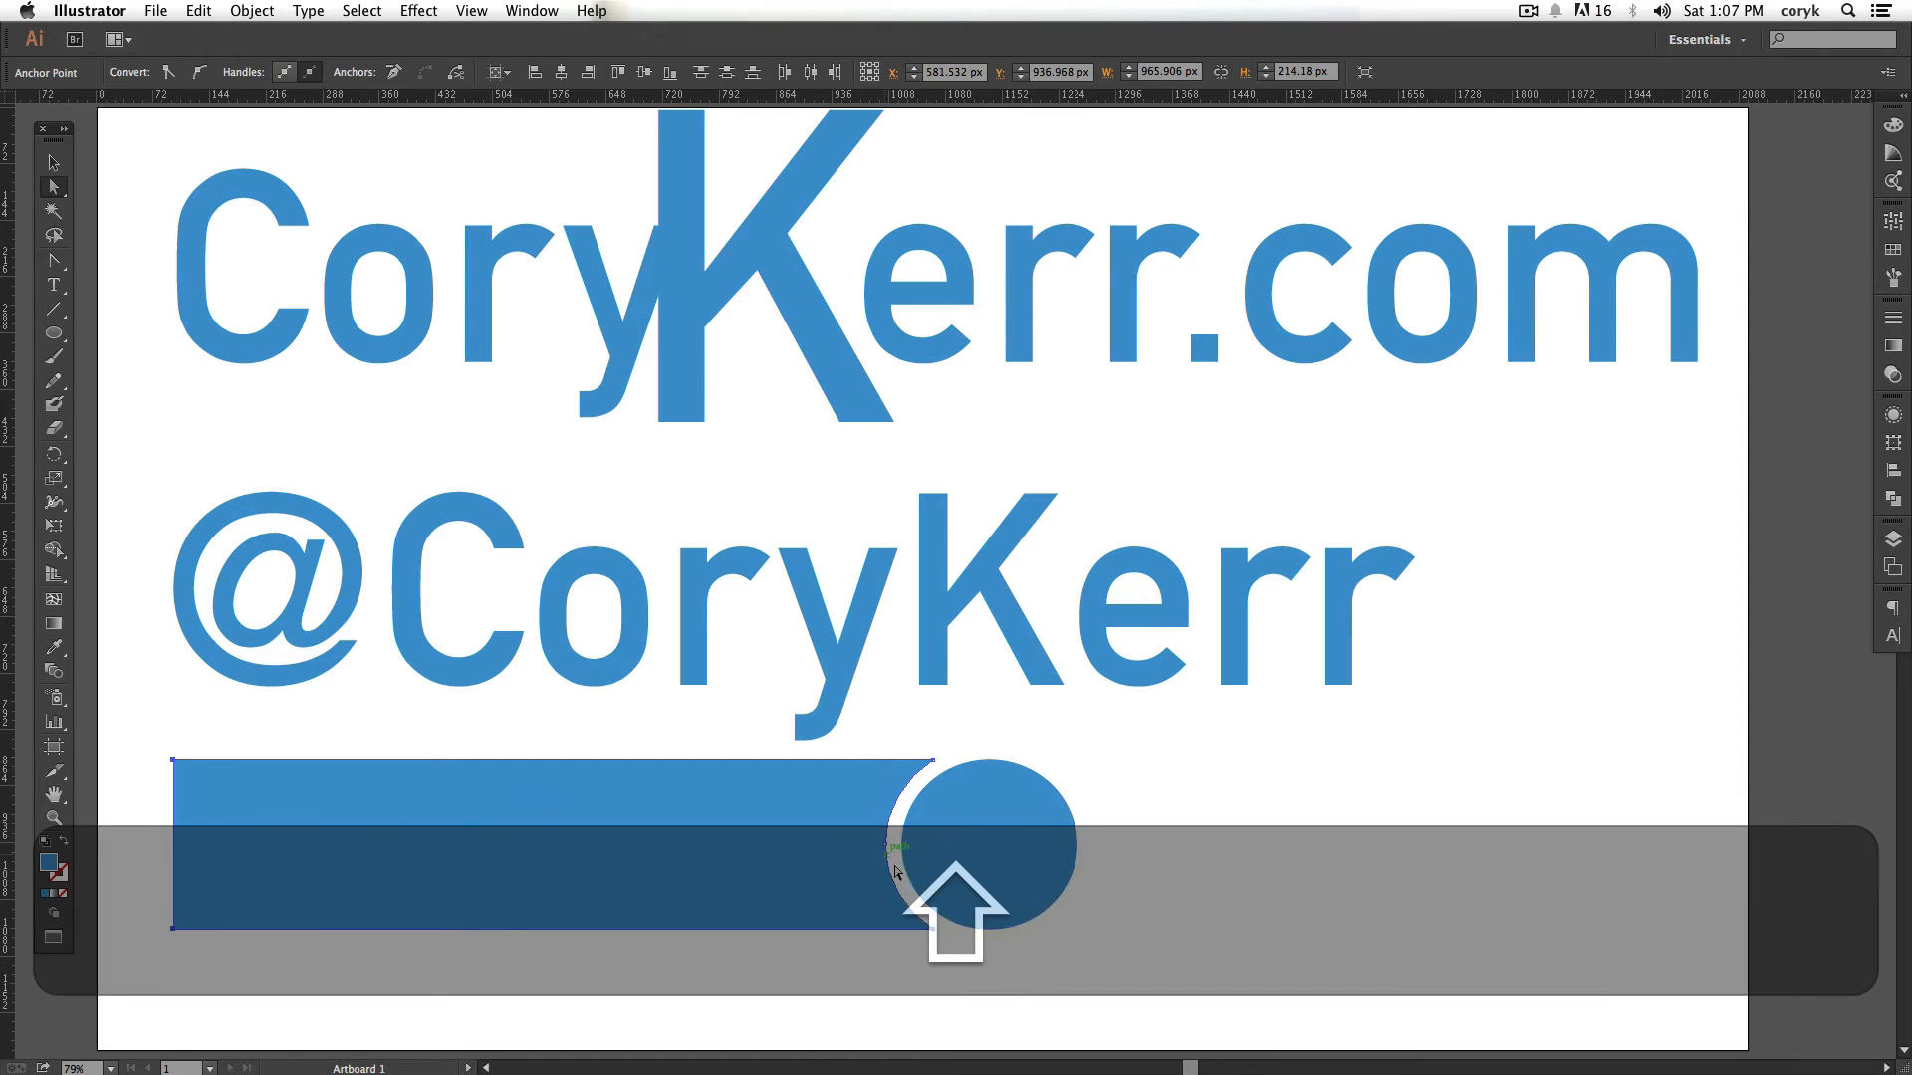
Reshape the right side of the blue circle by pulling the direction handles of its right anchor point
{"action": "left_click", "coordinate": [988, 759]}
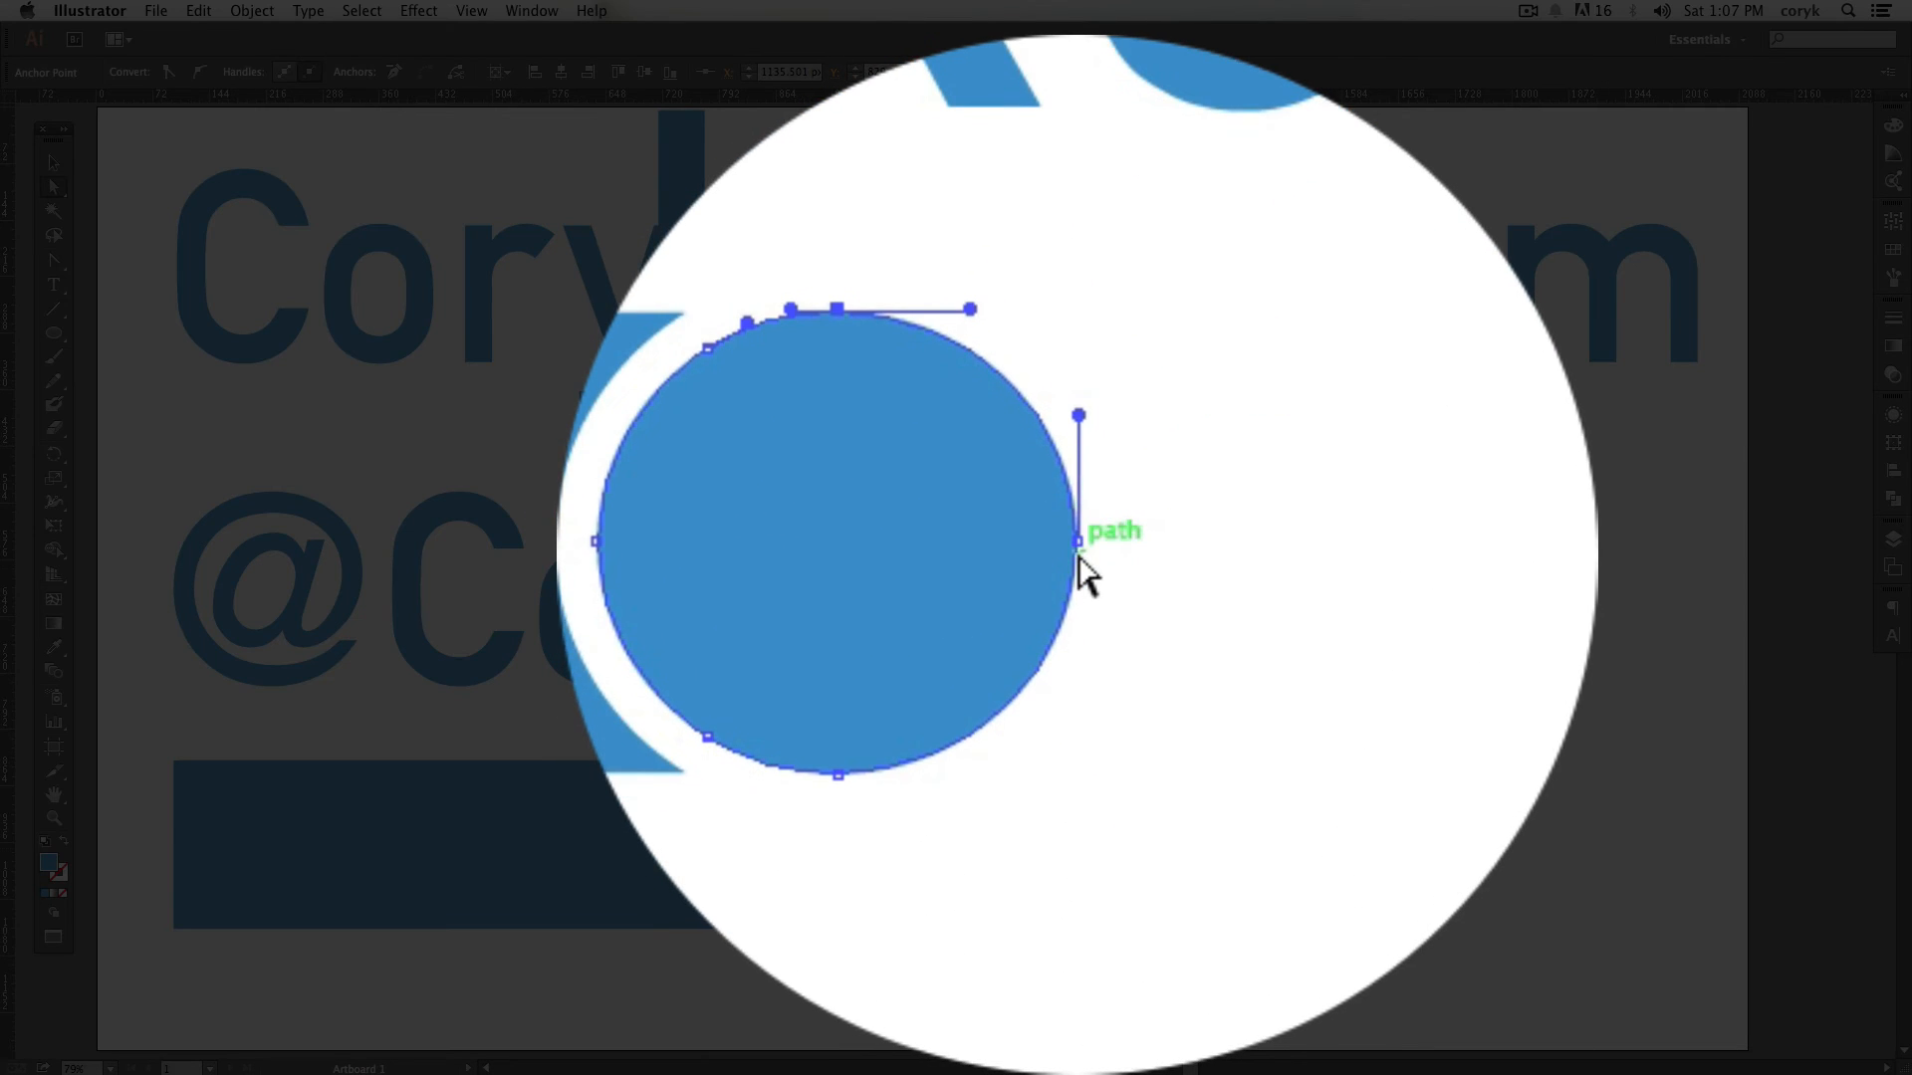
{"action": "left_click", "coordinate": [1077, 845]}
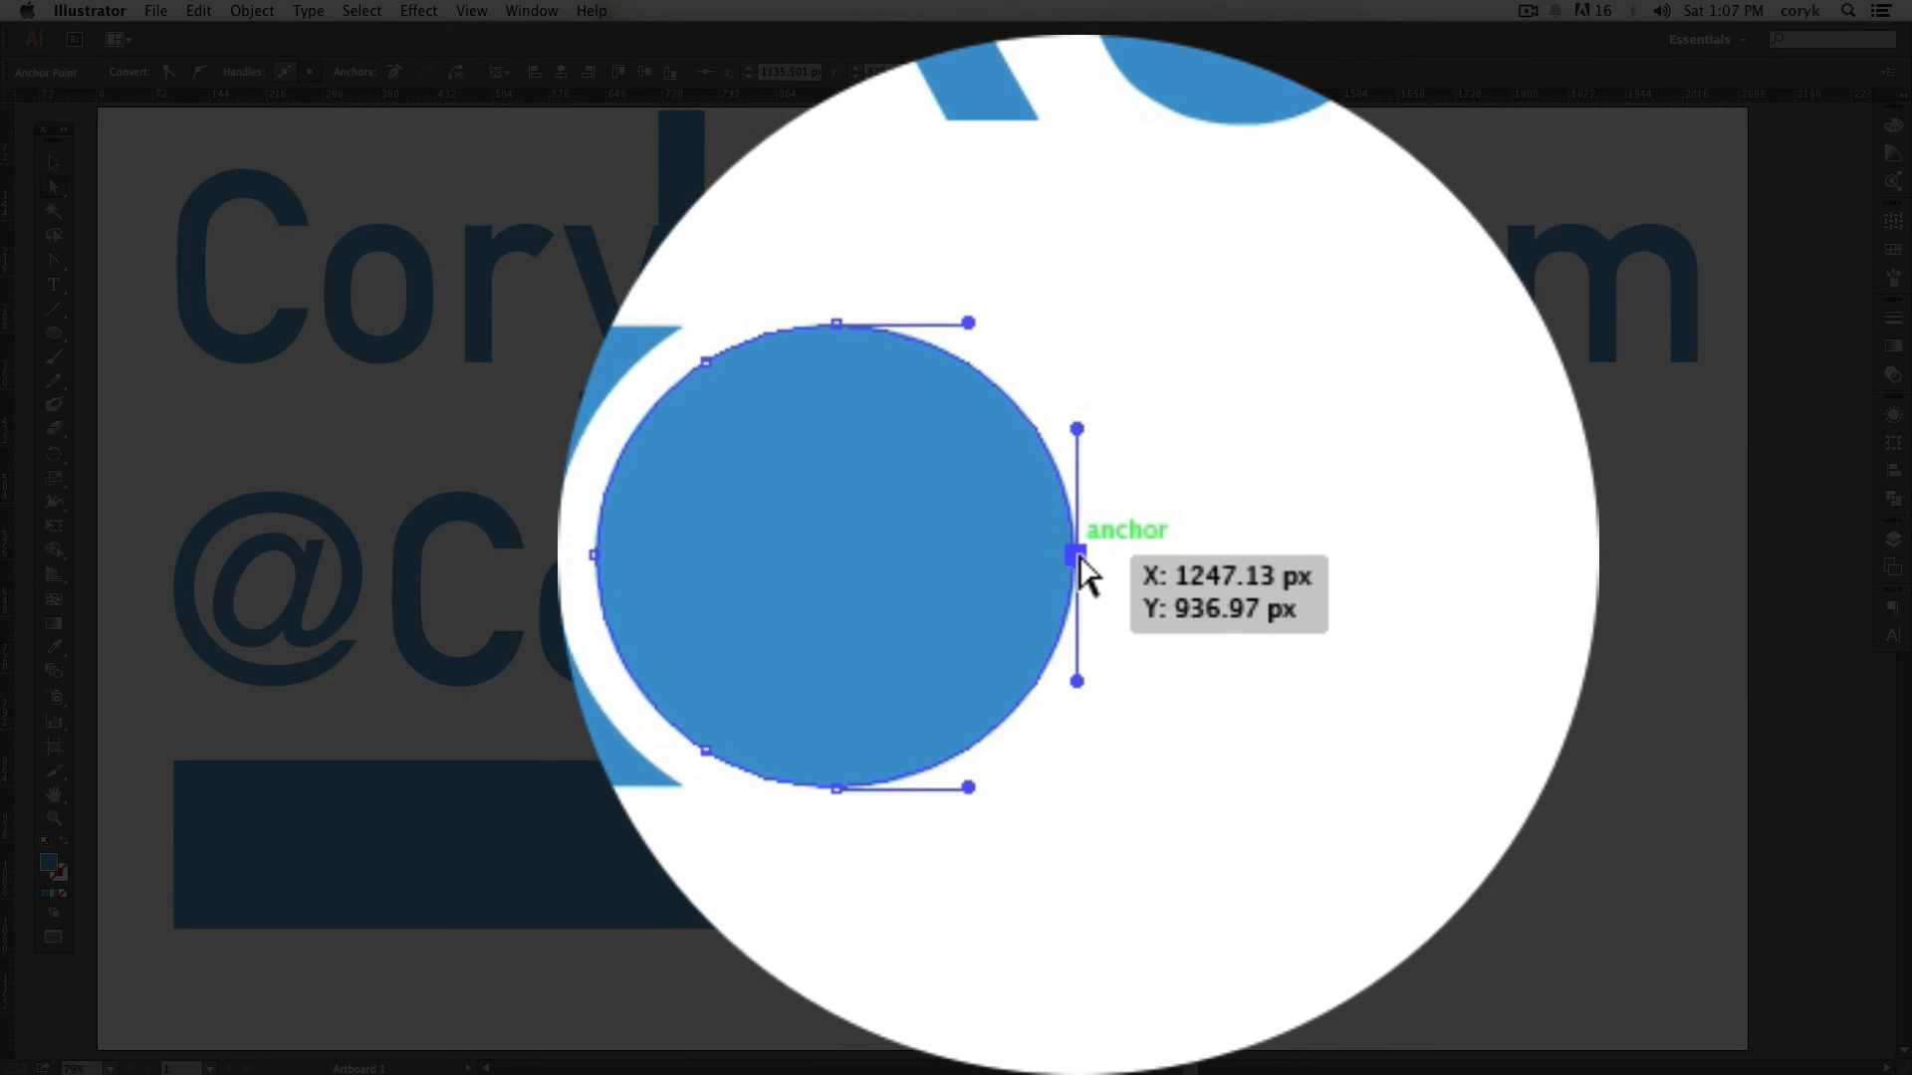
{"action": "left_click_drag", "start_coordinate": [1079, 546], "coordinate": [1192, 550]}
{"action": "left_click_drag", "start_coordinate": [1029, 546], "coordinate": [946, 594]}
{"action": "left_click_drag", "start_coordinate": [1194, 843], "coordinate": [1178, 787]}
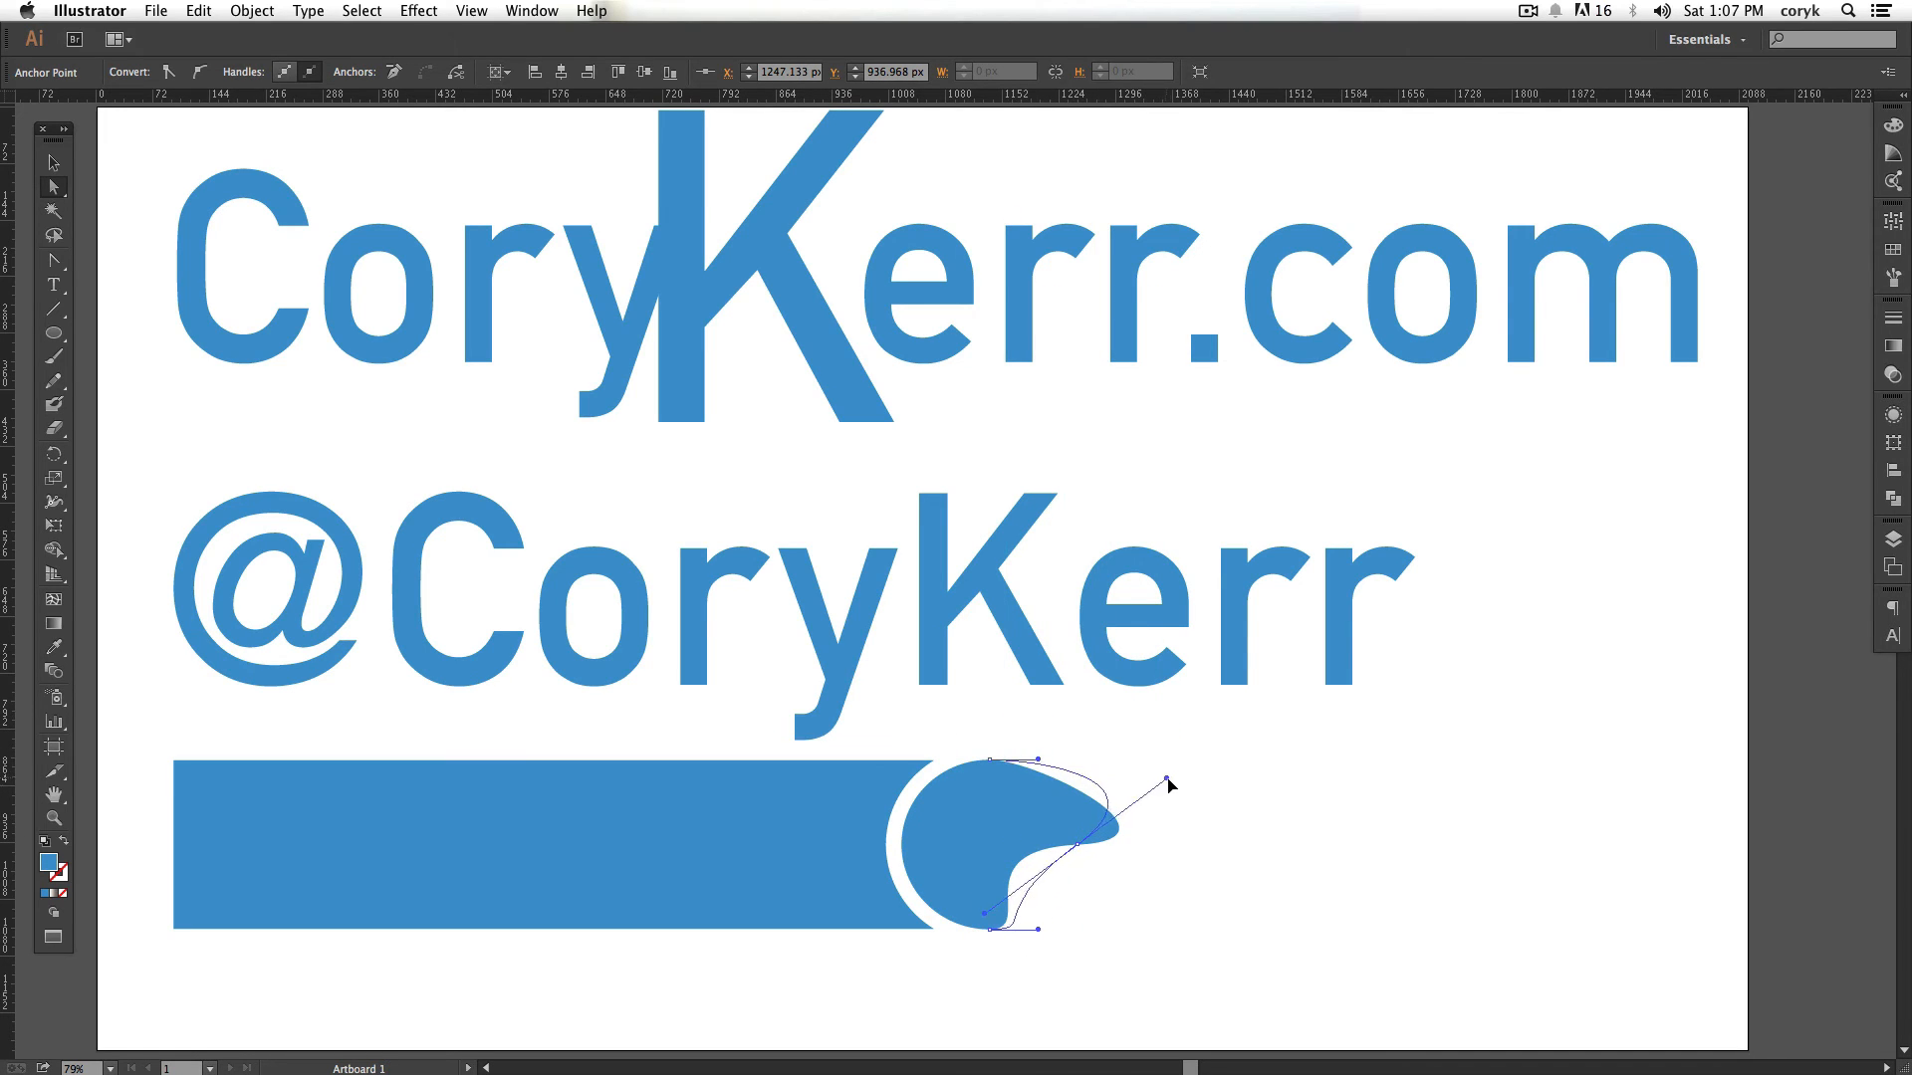
{"action": "left_click_drag", "start_coordinate": [1011, 884], "coordinate": [933, 824]}
{"action": "left_click_drag", "start_coordinate": [1194, 862], "coordinate": [1283, 850]}
Move the circle's top anchor to about X 1179 px, Y 797 px and angle its direction handles to form a bulge
{"action": "left_click", "coordinate": [988, 761]}
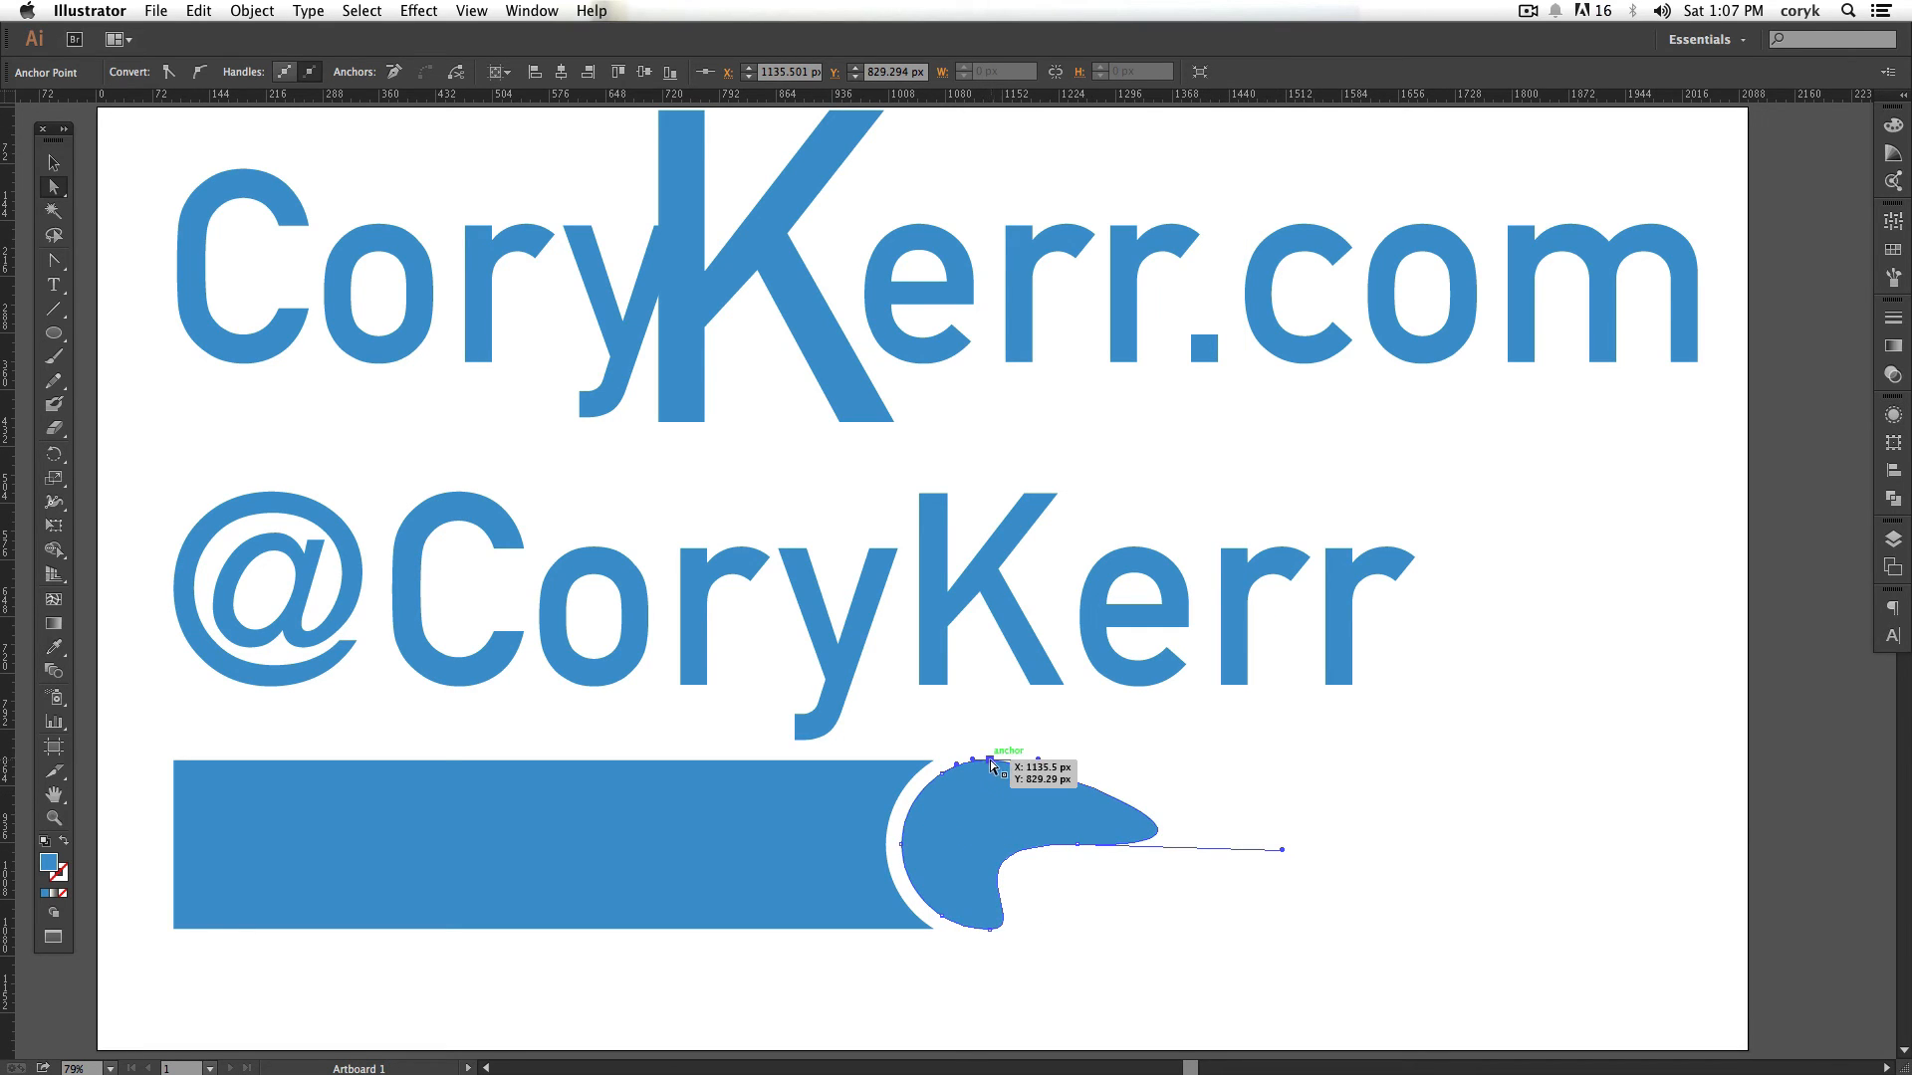
{"action": "left_click_drag", "start_coordinate": [992, 764], "coordinate": [939, 683]}
{"action": "left_click_drag", "start_coordinate": [712, 419], "coordinate": [1061, 812]}
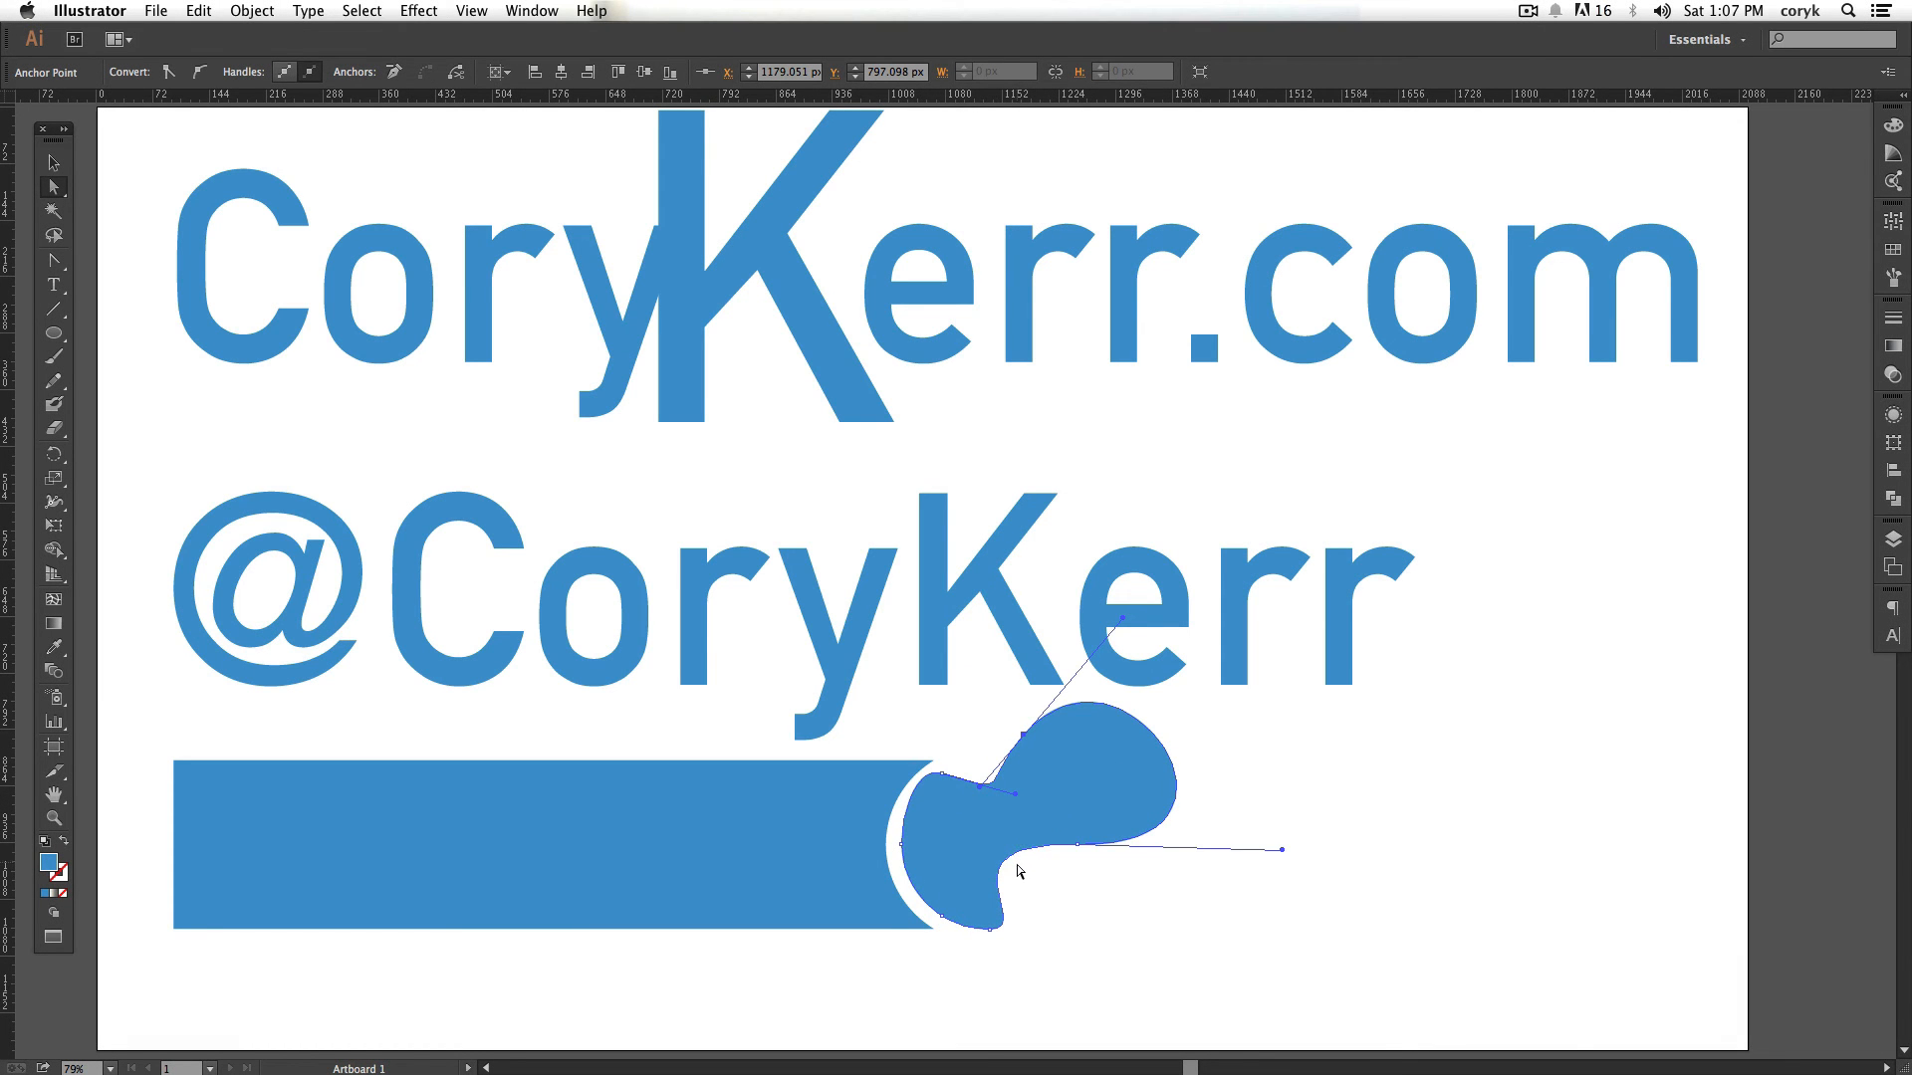